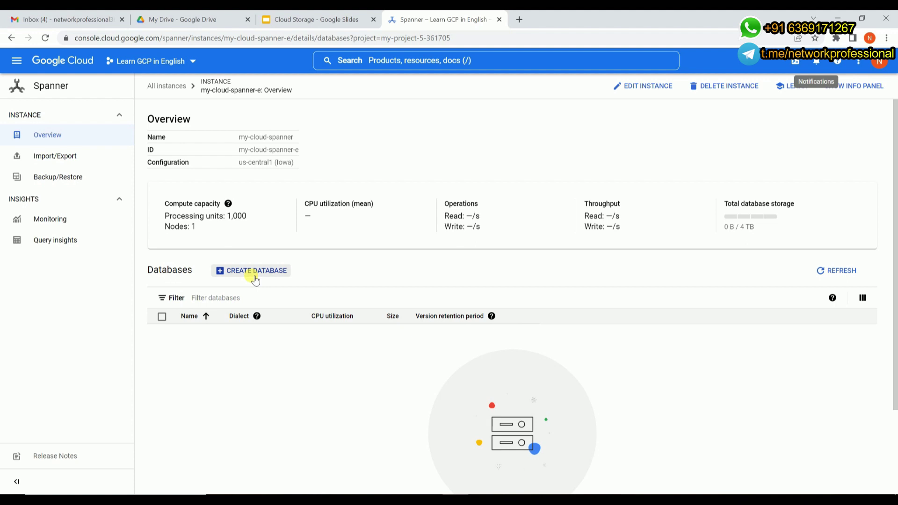
Step: Start a new database in the my-cloud-spanner instance and name it classroom_1
{"action": "left_click", "coordinate": [254, 278]}
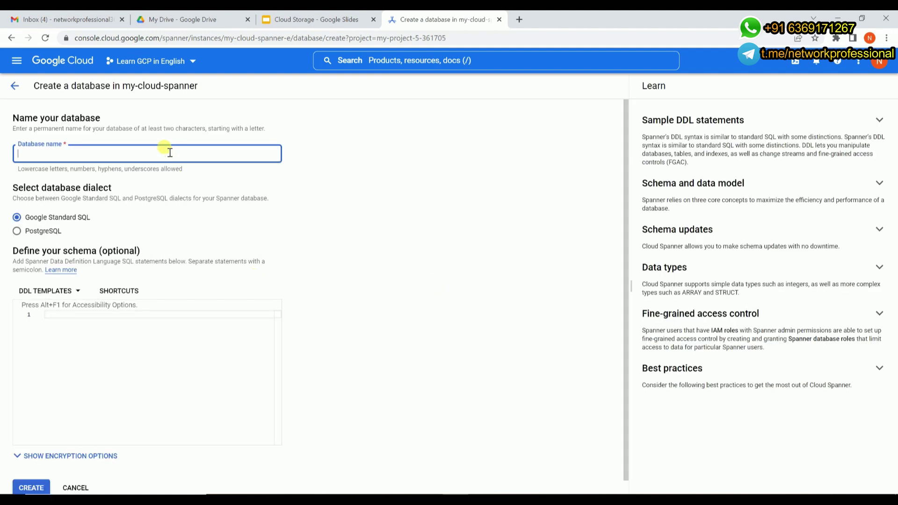
{"action": "type", "text": "lassroom_1"}
{"action": "left_click", "coordinate": [61, 291]}
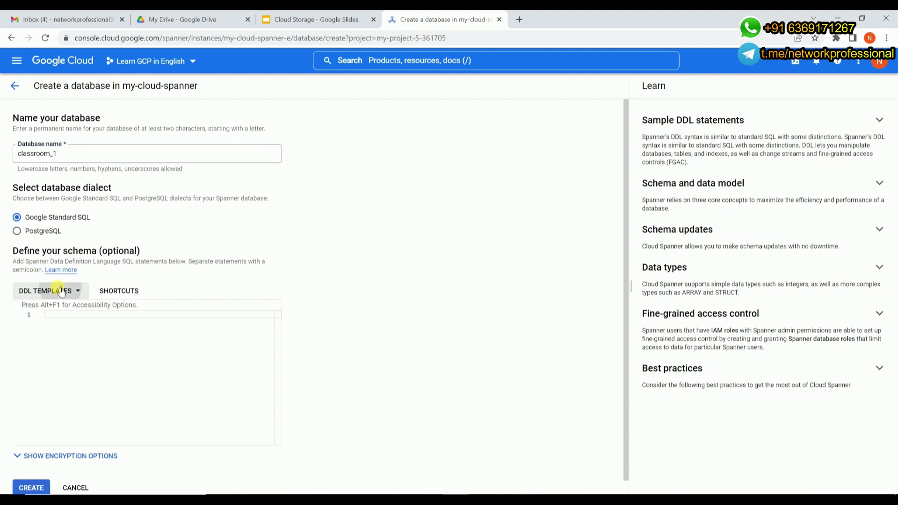
{"action": "mouse_move", "coordinate": [99, 312]}
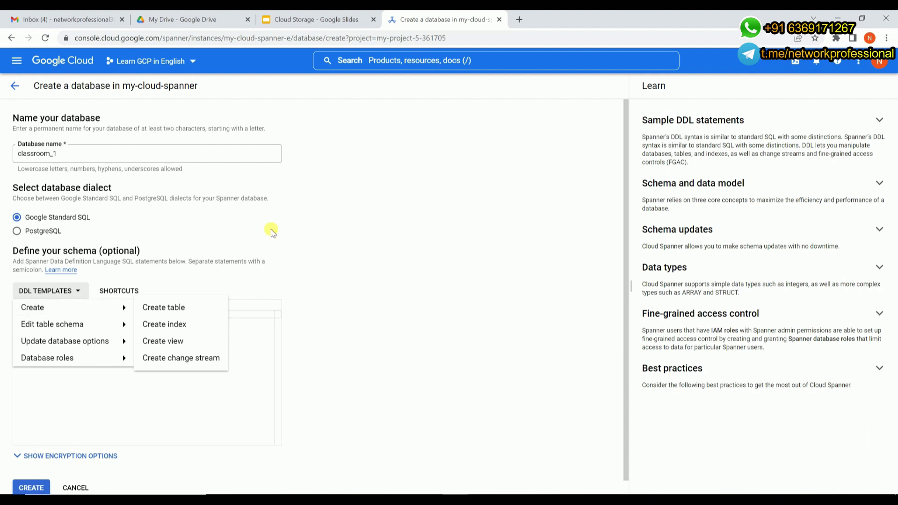
{"action": "left_click", "coordinate": [359, 290]}
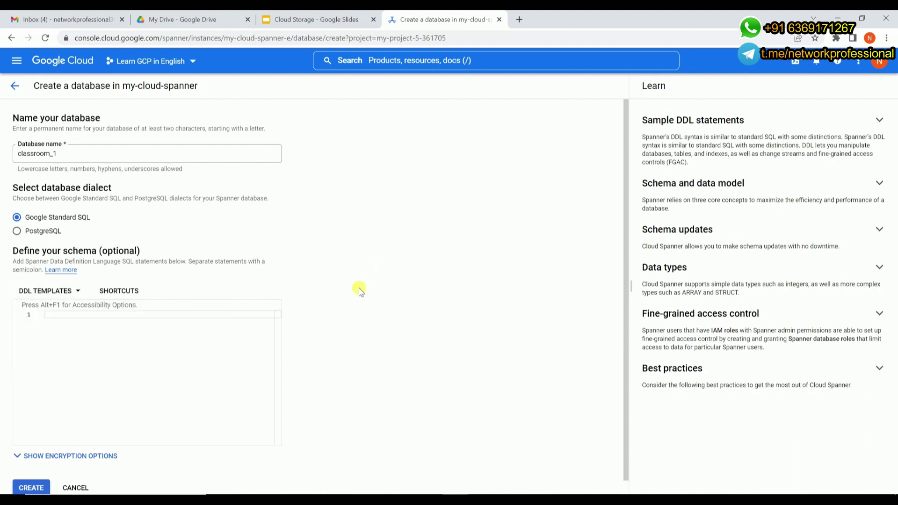
Step: Insert the Create table DDL template into the schema definition
{"action": "left_click", "coordinate": [52, 294]}
{"action": "mouse_move", "coordinate": [96, 310]}
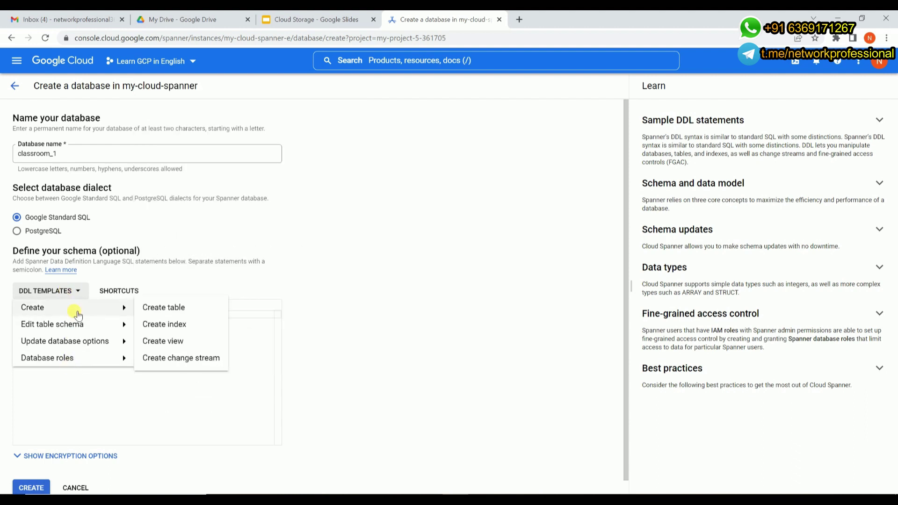
{"action": "mouse_move", "coordinate": [69, 343]}
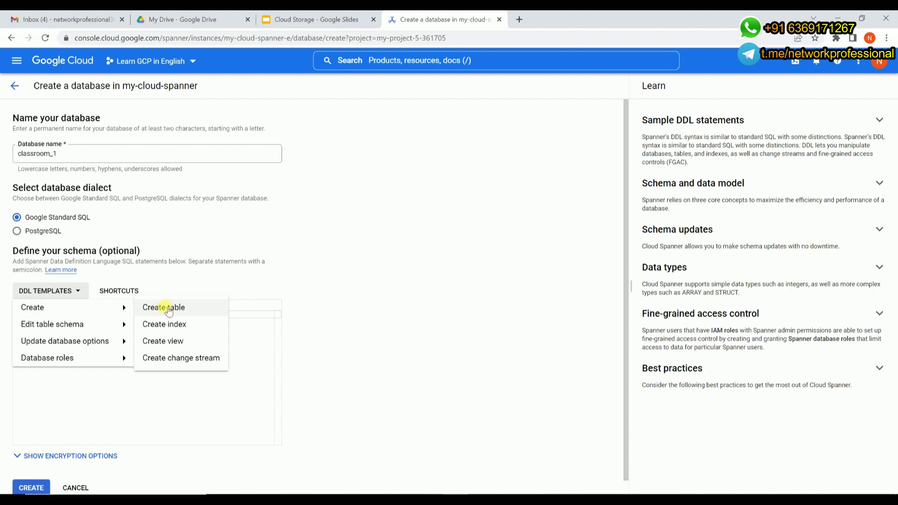
{"action": "left_click", "coordinate": [209, 307]}
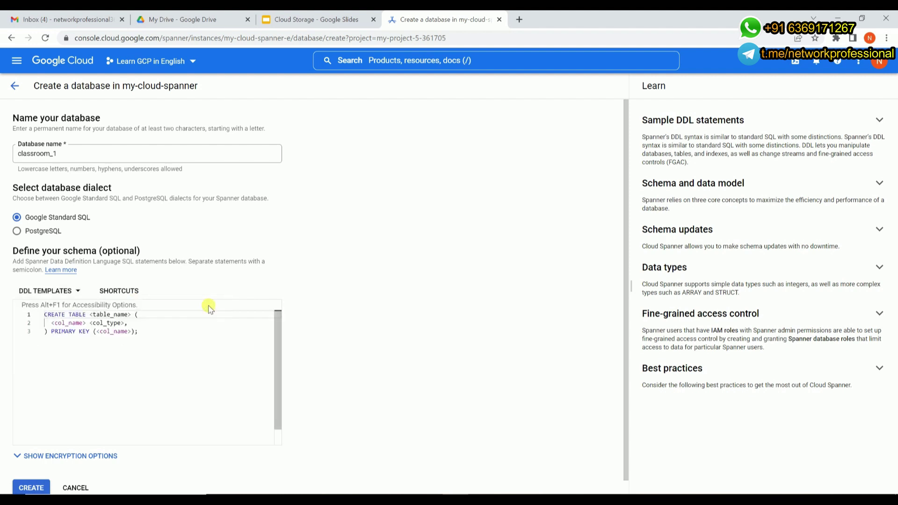
Step: Replace the table name placeholder in the CREATE TABLE statement with student
{"action": "left_click", "coordinate": [171, 348]}
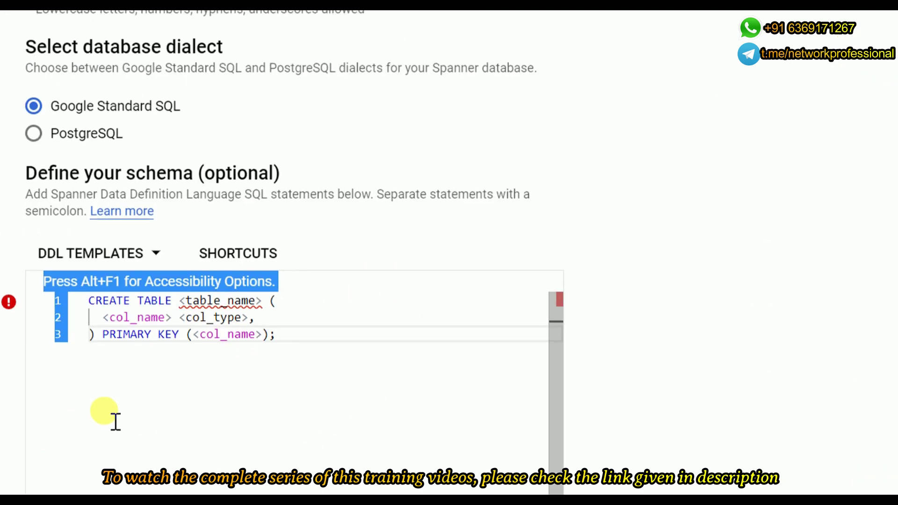
{"action": "scroll", "coordinate": [69, 428], "scroll_direction": "down", "scroll_amount": 2}
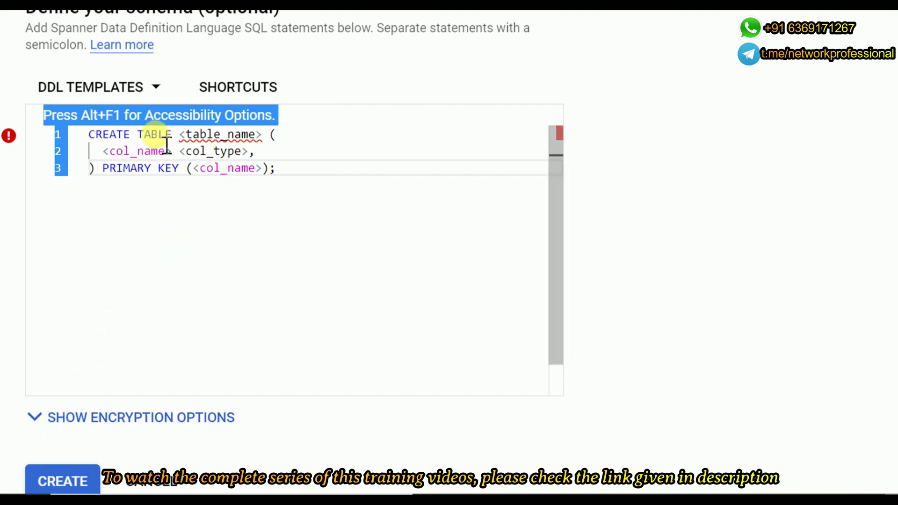
{"action": "left_click", "coordinate": [310, 119]}
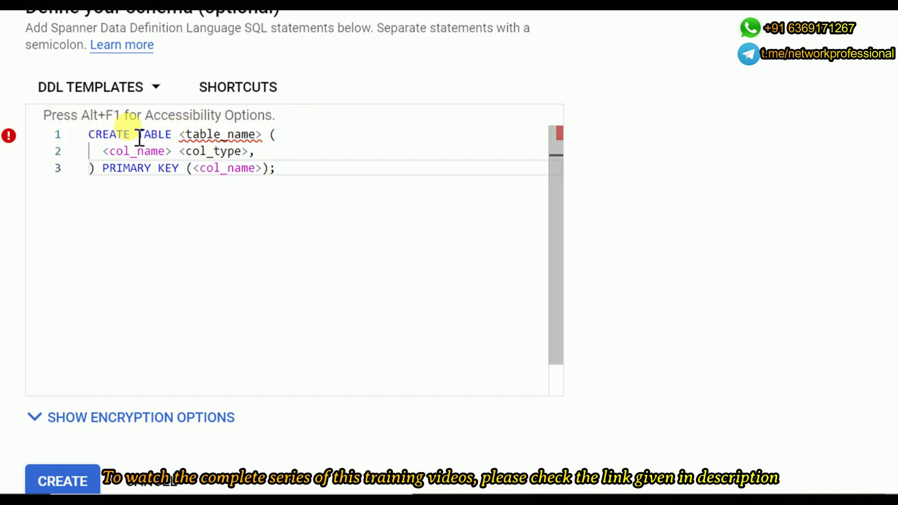
{"action": "left_click", "coordinate": [182, 135]}
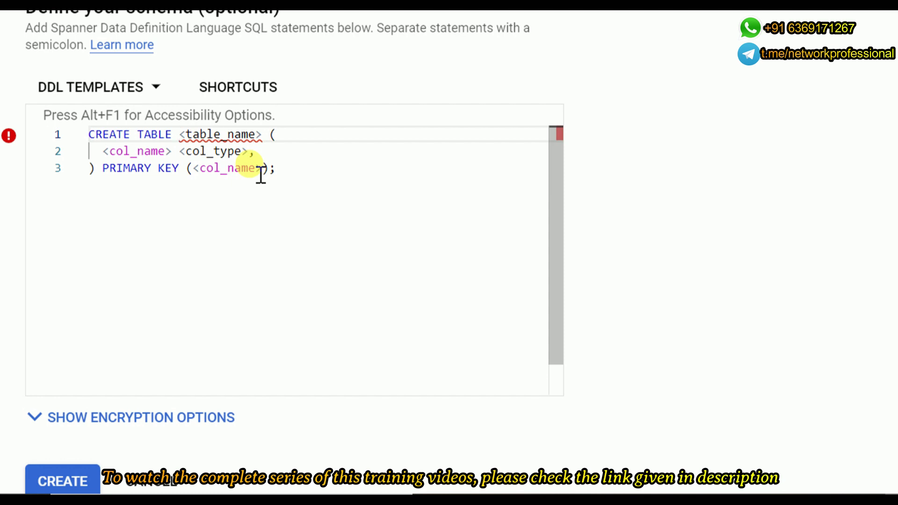
{"action": "key", "text": "Delete"}
{"action": "key", "text": "Delete"}
{"action": "key", "text": "Delete"}
{"action": "key", "text": "Delete"}
{"action": "key", "text": "Delete"}
{"action": "key", "text": "Delete"}
{"action": "key", "text": "Delete"}
{"action": "key", "text": "Delete"}
{"action": "key", "text": "Delete"}
{"action": "key", "text": "Delete"}
{"action": "key", "text": "Delete"}
{"action": "key", "text": "Delete"}
{"action": "type", "text": "student"}
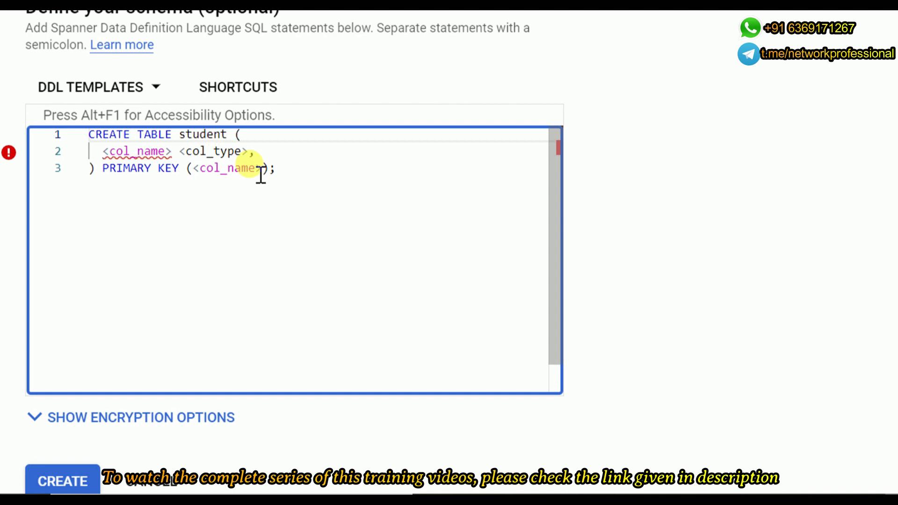
Step: Replace the column name placeholder in the student table's column definition with RollNumber
{"action": "left_click", "coordinate": [173, 152]}
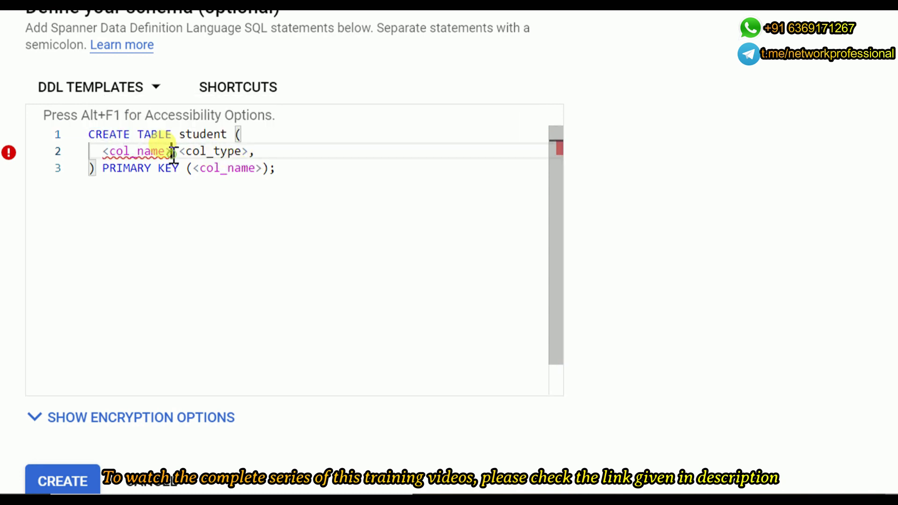
{"action": "left_click_drag", "start_coordinate": [173, 152], "coordinate": [104, 151]}
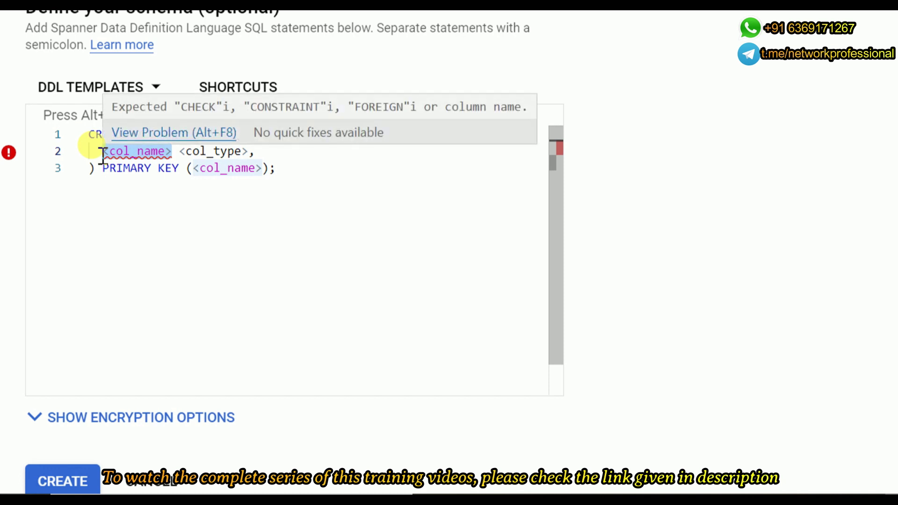
{"action": "key", "text": "BackSpace"}
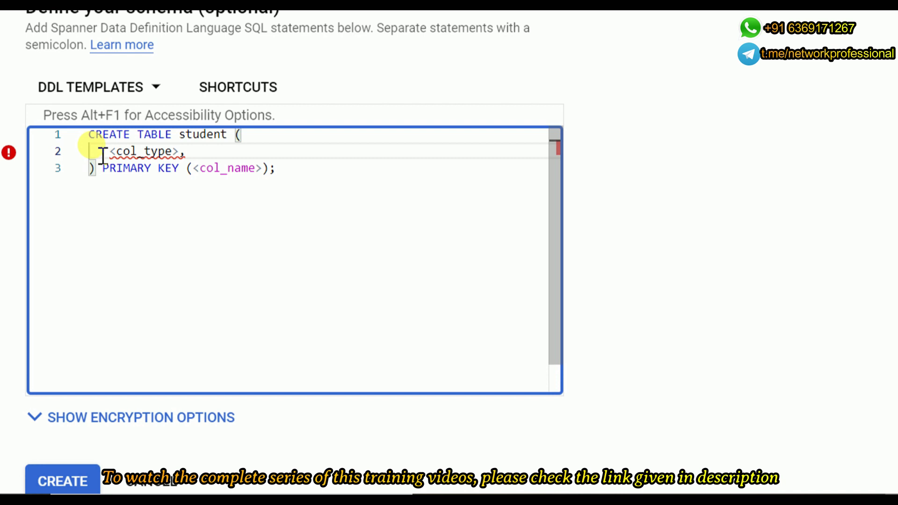
{"action": "type", "text": "Roll"}
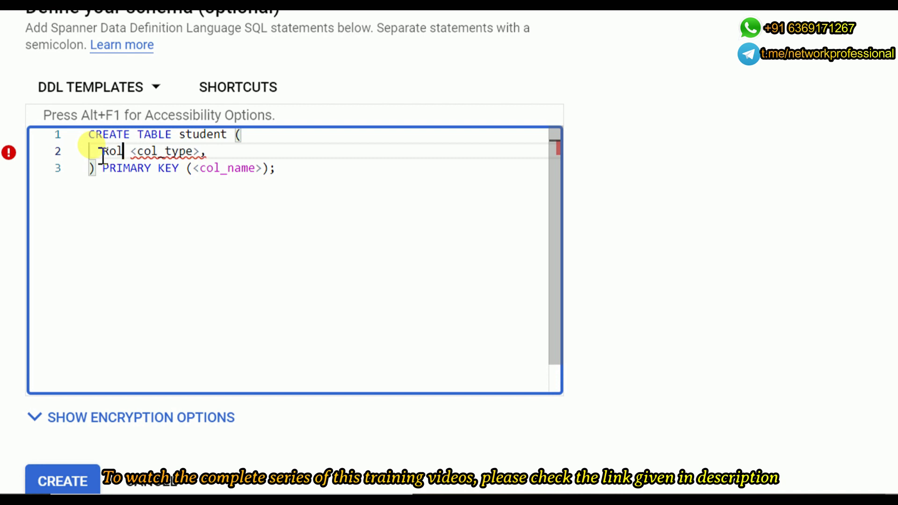
{"action": "type", "text": "Numb"}
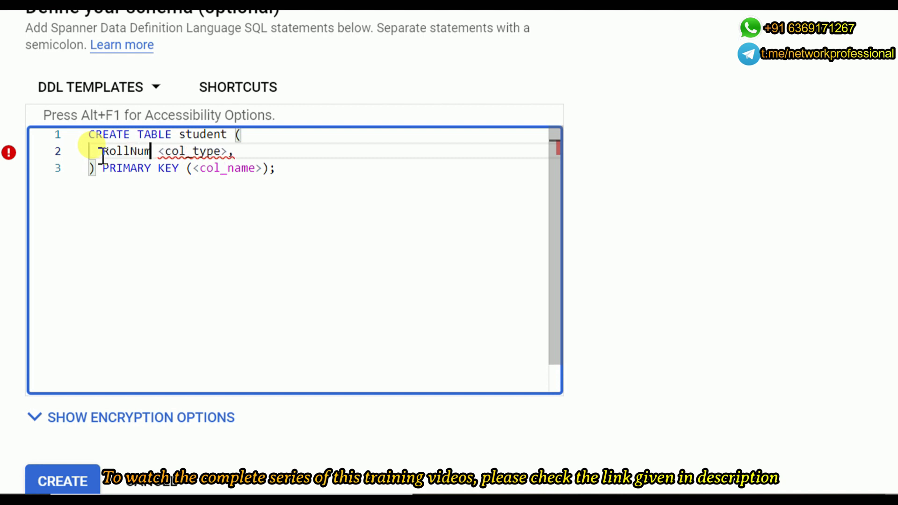
{"action": "type", "text": "er"}
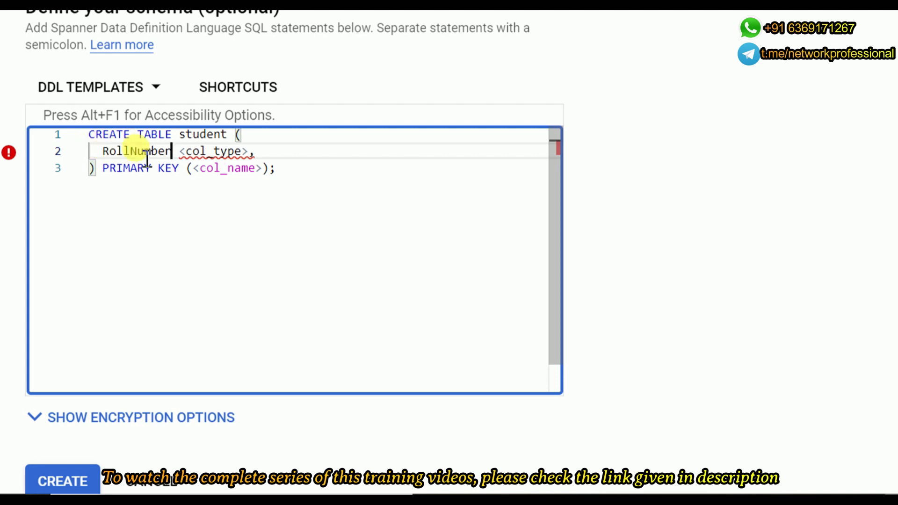
Step: Change the first column's name to RollID
{"action": "left_click", "coordinate": [192, 151]}
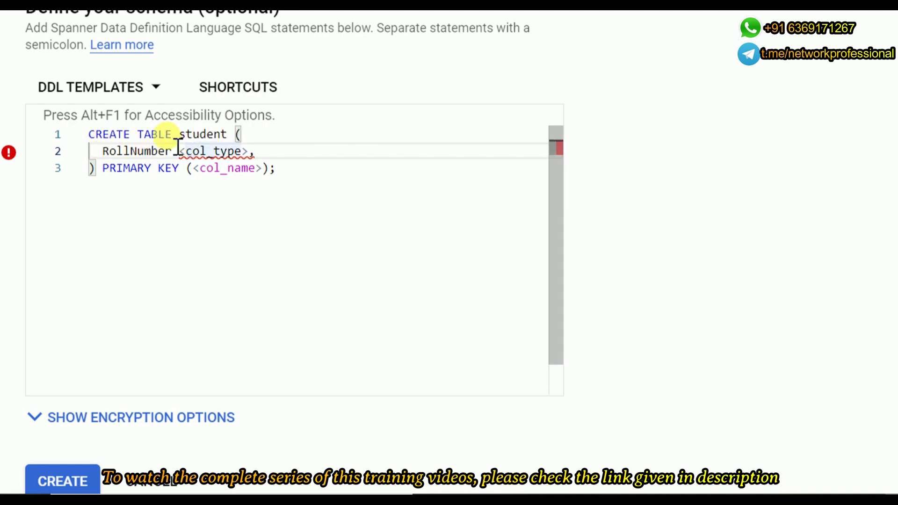
{"action": "left_click", "coordinate": [174, 149]}
{"action": "key", "text": "BackSpace"}
{"action": "key", "text": "BackSpace"}
{"action": "key", "text": "BackSpace"}
{"action": "key", "text": "BackSpace"}
{"action": "key", "text": "BackSpace"}
{"action": "key", "text": "BackSpace"}
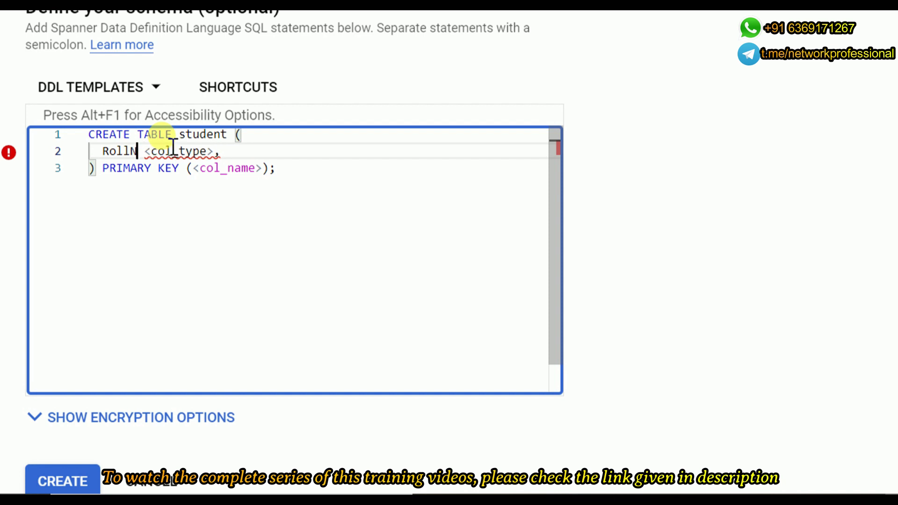
{"action": "type", "text": "ID"}
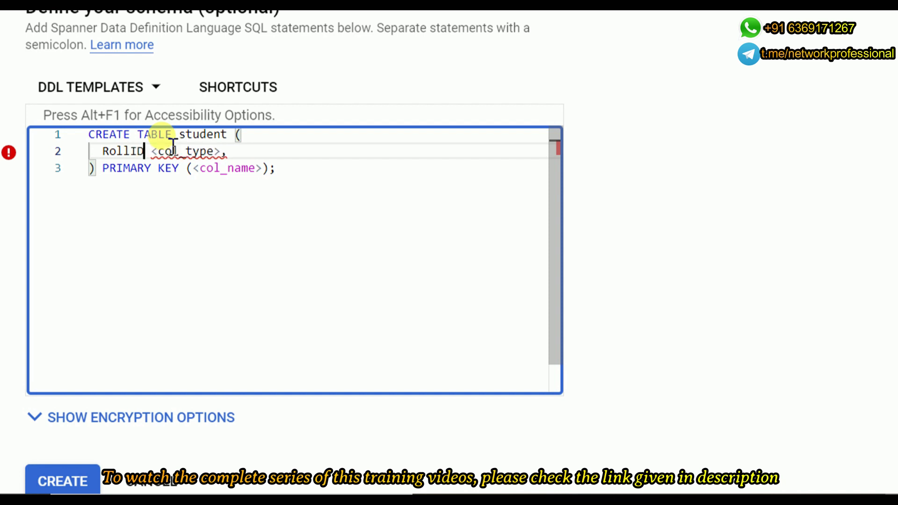
Step: Replace the RollID column's type placeholder with INT64
{"action": "left_click", "coordinate": [222, 151]}
{"action": "left_click", "coordinate": [222, 151]}
{"action": "key", "text": "BackSpace"}
{"action": "key", "text": "BackSpace"}
{"action": "key", "text": "BackSpace"}
{"action": "key", "text": "BackSpace"}
{"action": "key", "text": "BackSpace"}
{"action": "key", "text": "BackSpace"}
{"action": "key", "text": "BackSpace"}
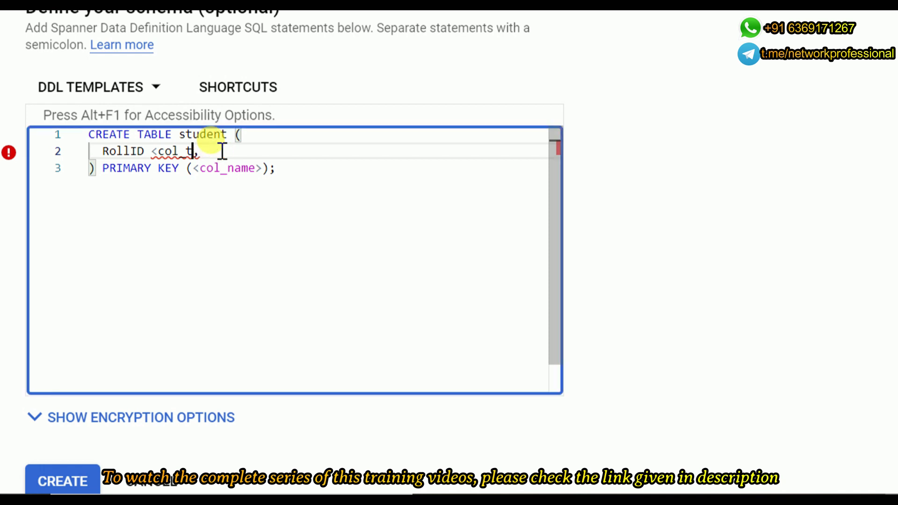
{"action": "key", "text": "BackSpace"}
{"action": "key", "text": "BackSpace"}
{"action": "key", "text": "BackSpace"}
{"action": "type", "text": "INT"}
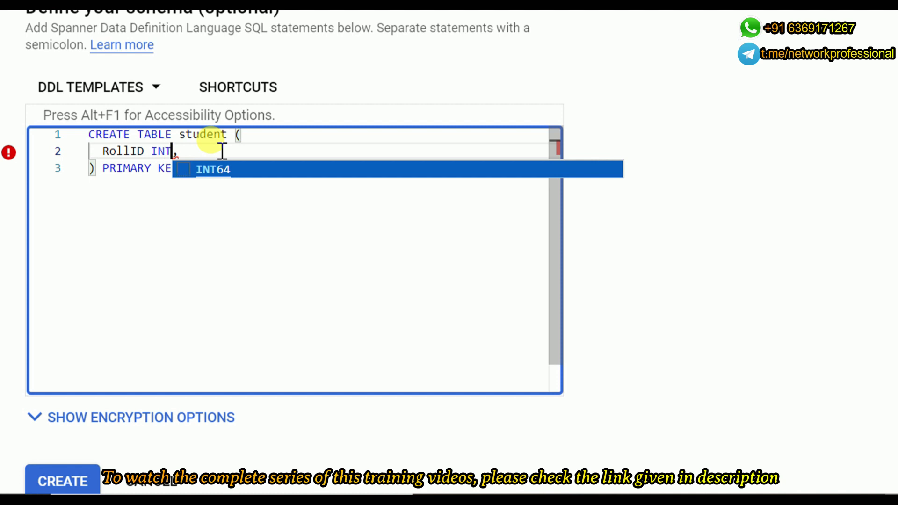
{"action": "left_click", "coordinate": [226, 175]}
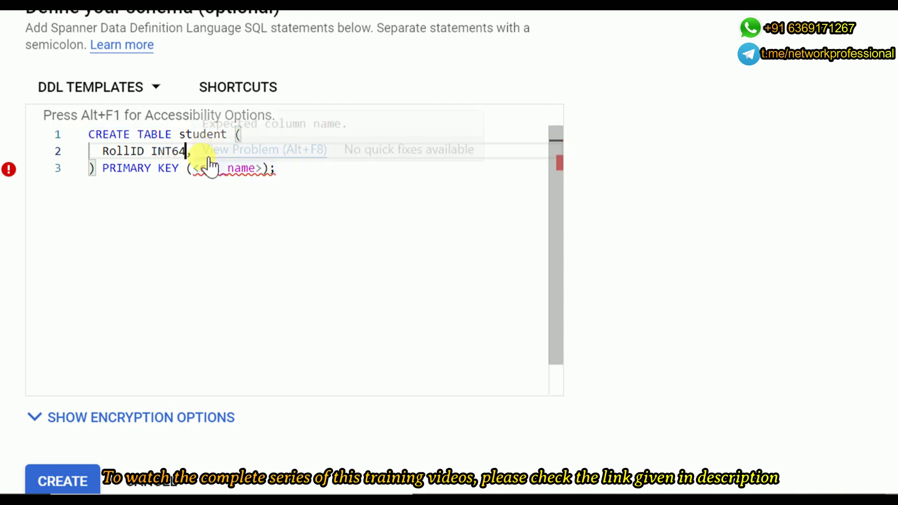
Step: Add a Name column of type STRING below RollID, followed by a comma and a new line
{"action": "key", "text": "Right"}
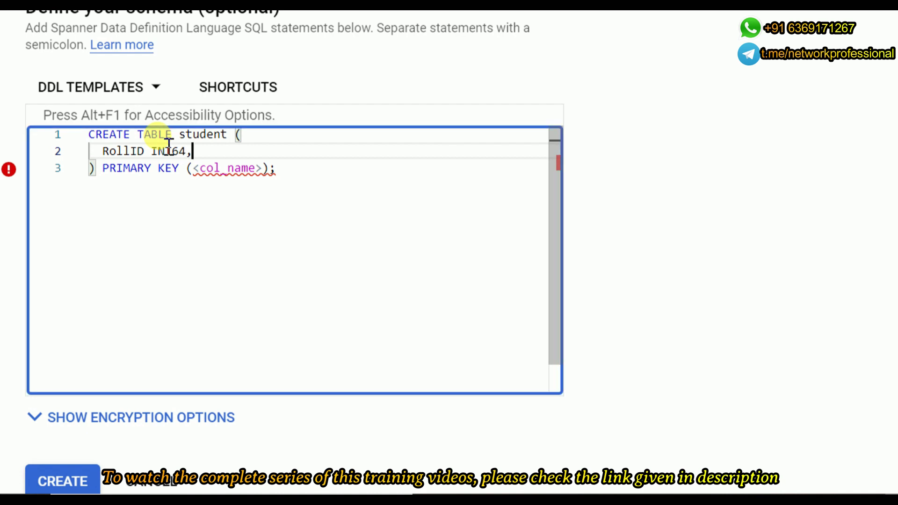
{"action": "key", "text": "Return"}
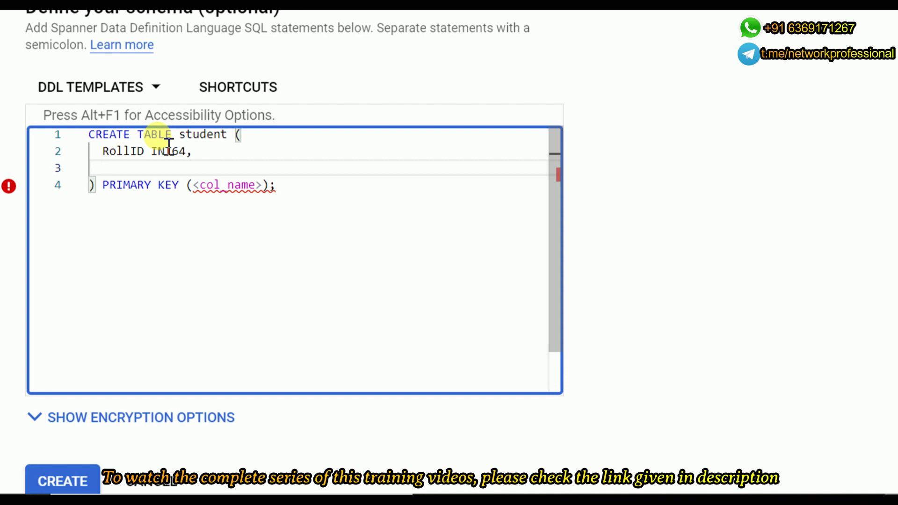
{"action": "type", "text": "Name S"}
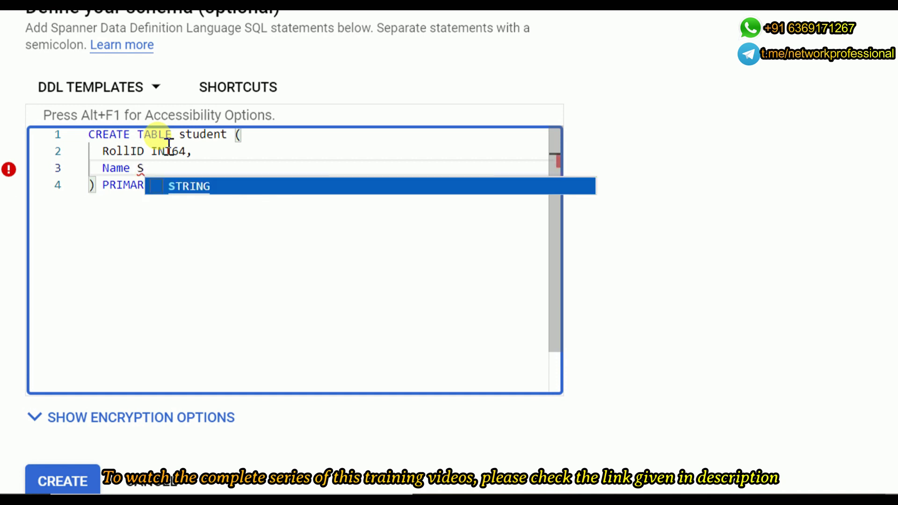
{"action": "type", "text": "TRING,"}
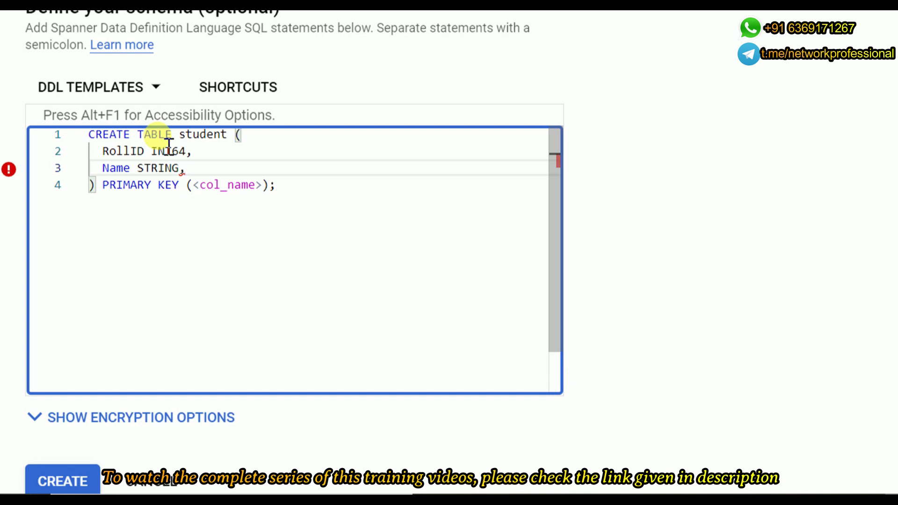
{"action": "key", "text": "Return"}
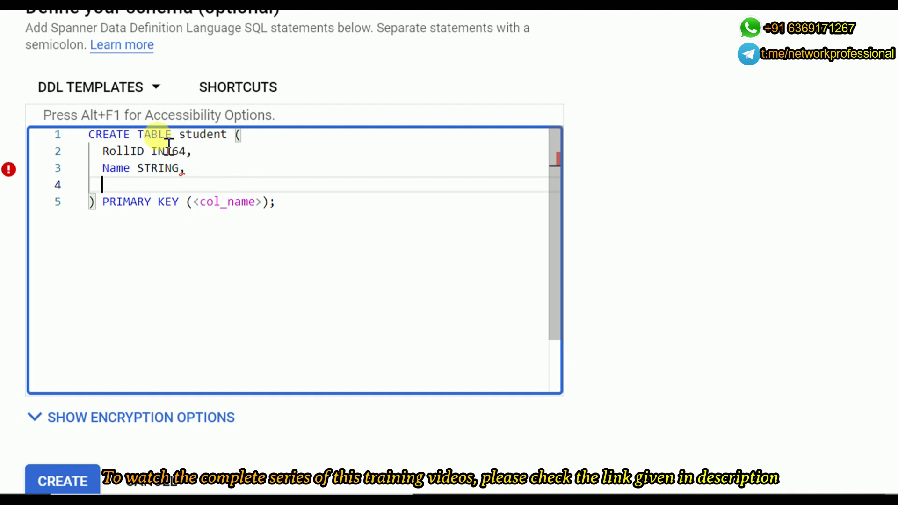
{"action": "type", "text": "c"}
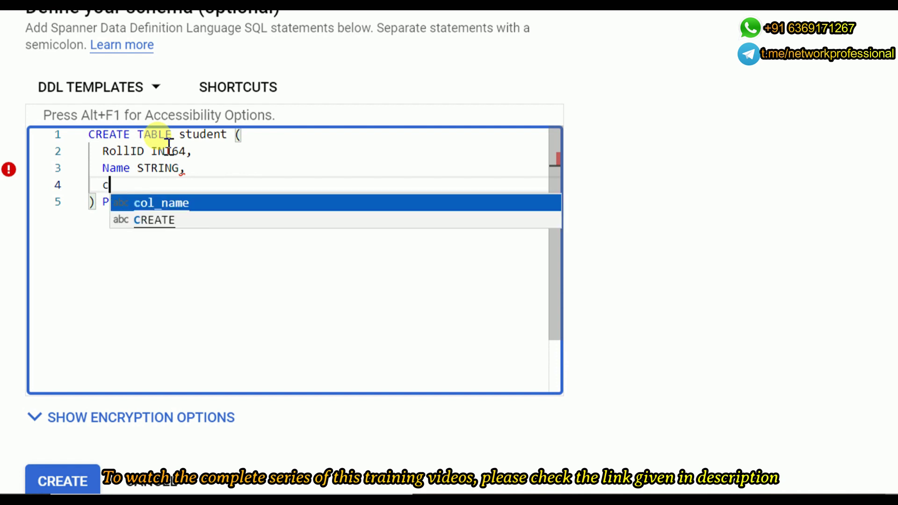
{"action": "type", "text": "lass"}
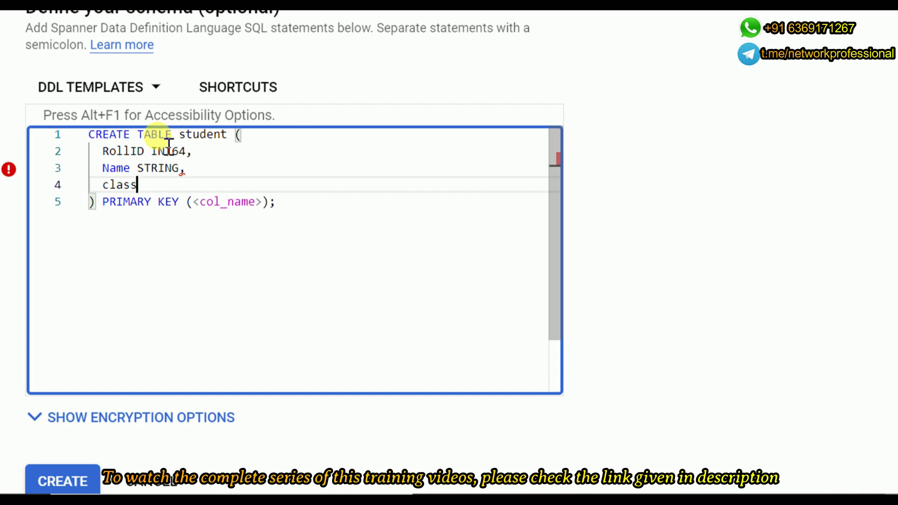
{"action": "key", "text": "BackSpace"}
{"action": "key", "text": "BackSpace"}
{"action": "key", "text": "BackSpace"}
{"action": "key", "text": "BackSpace"}
{"action": "key", "text": "BackSpace"}
Step: Add a department column of type STRING below the Name column
{"action": "type", "text": "department "}
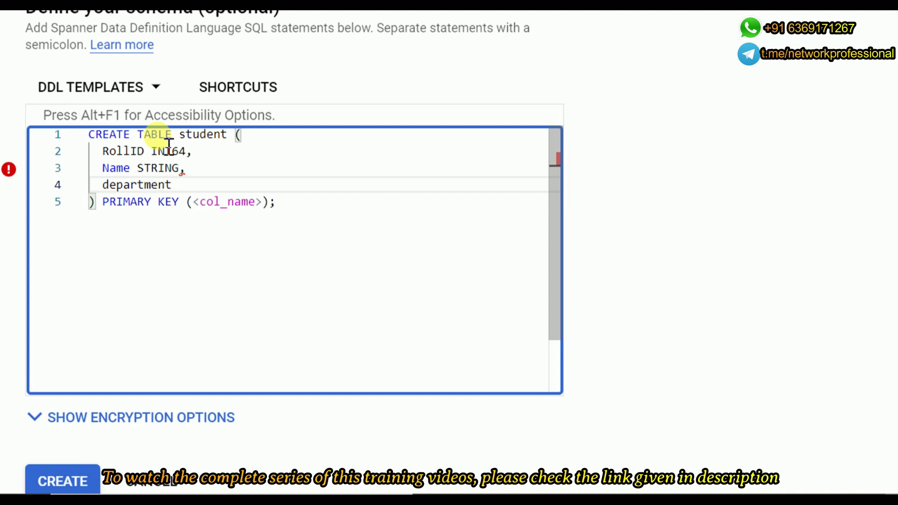
{"action": "type", "text": "STR"}
{"action": "key", "text": "Return"}
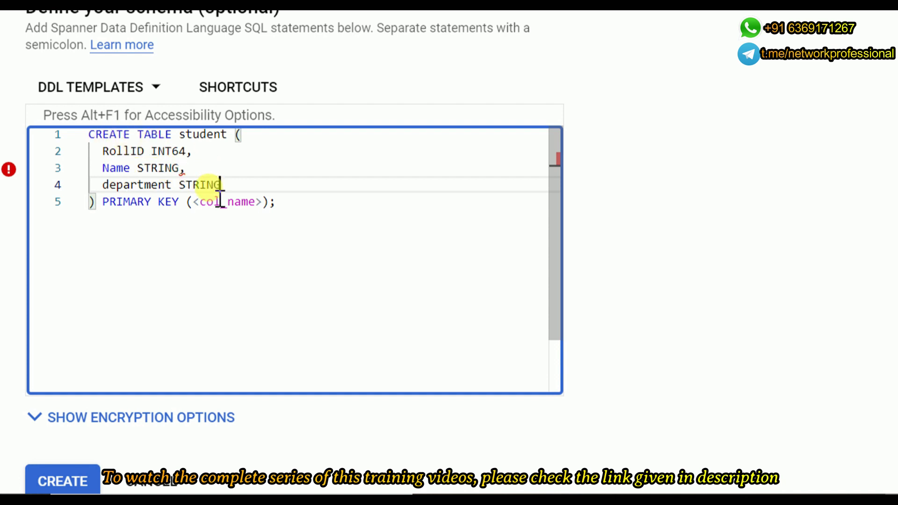
Step: Replace the primary key placeholder with RollID and try to create the database with this schema
{"action": "left_click_drag", "start_coordinate": [194, 204], "coordinate": [264, 204]}
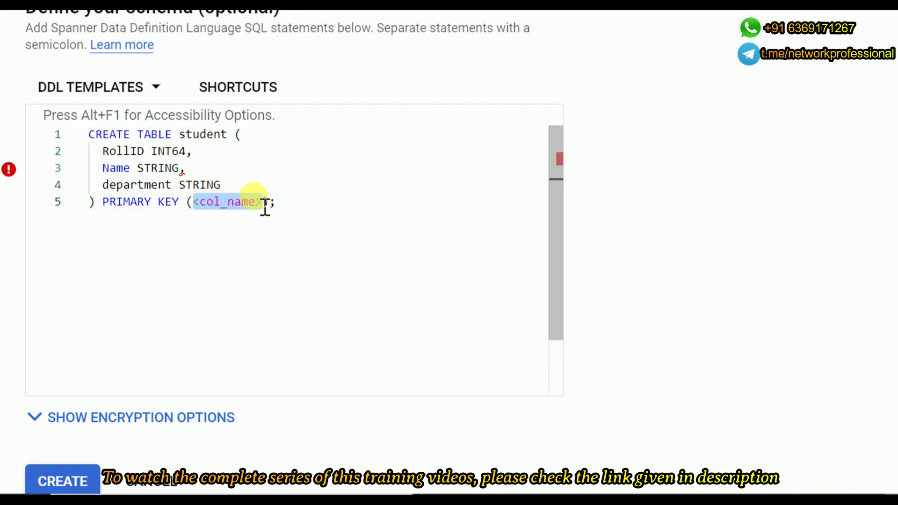
{"action": "key", "text": "BackSpace"}
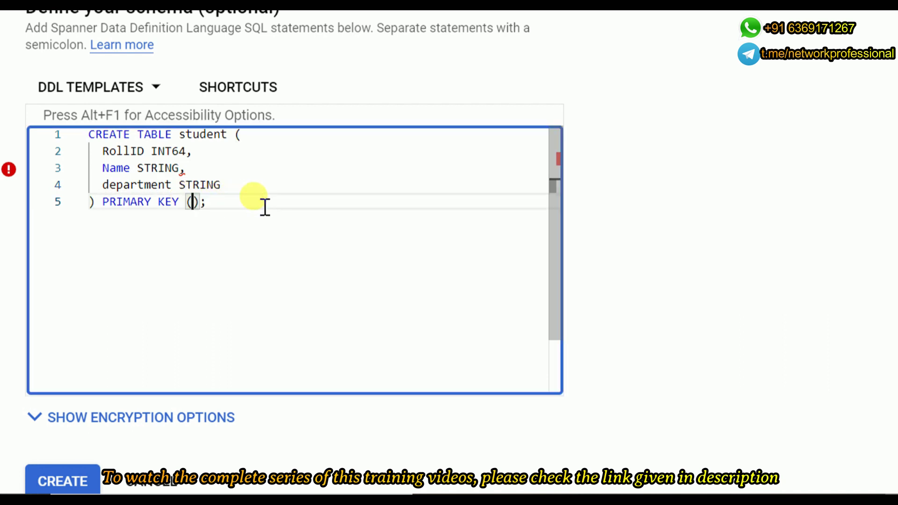
{"action": "type", "text": "Roll"}
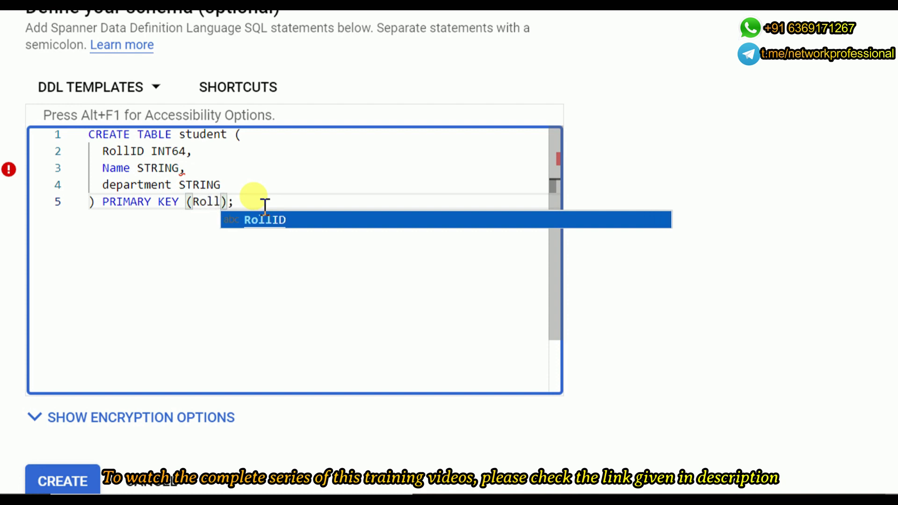
{"action": "type", "text": "ID"}
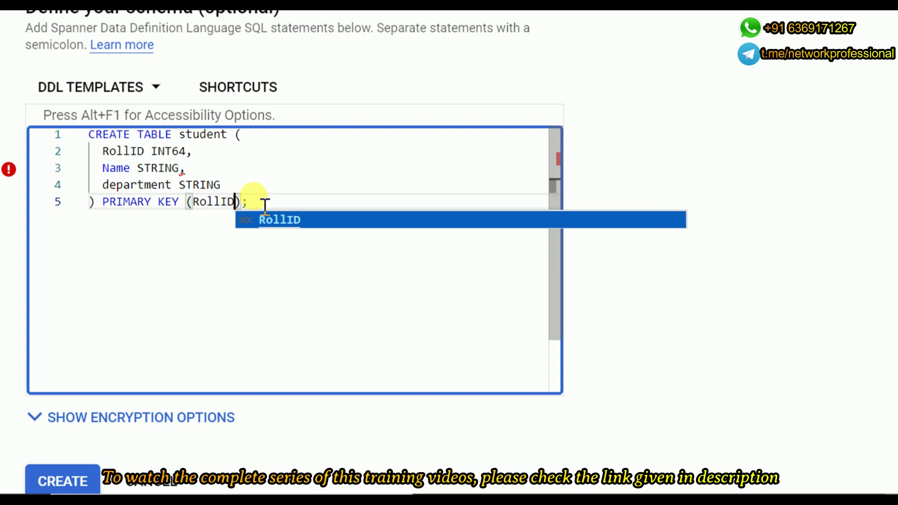
{"action": "left_click", "coordinate": [327, 281]}
{"action": "scroll", "coordinate": [328, 282], "scroll_direction": "down", "scroll_amount": 1}
{"action": "scroll", "coordinate": [328, 281], "scroll_direction": "up", "scroll_amount": 1}
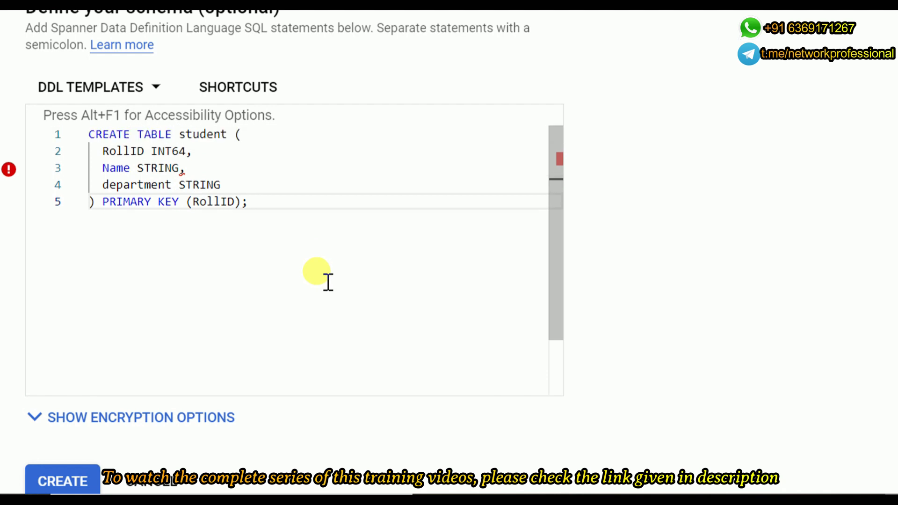
{"action": "left_click", "coordinate": [70, 482]}
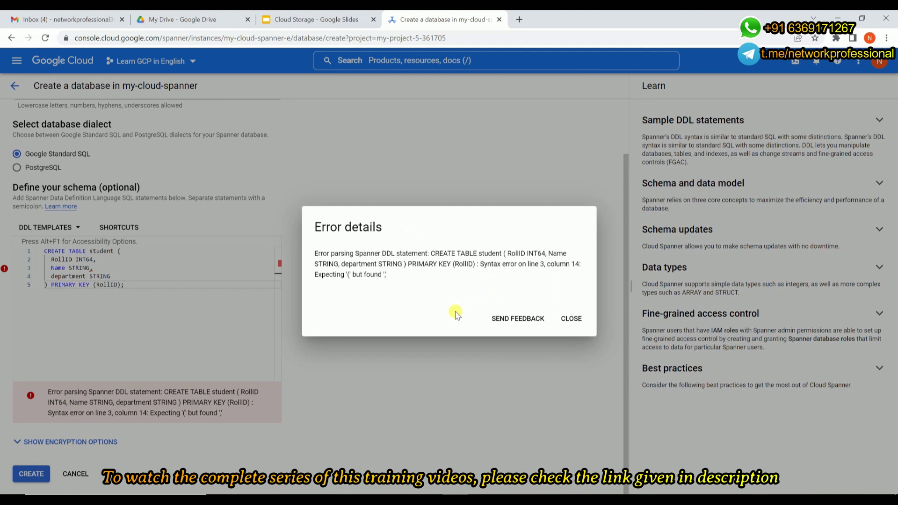
{"action": "left_click", "coordinate": [572, 319]}
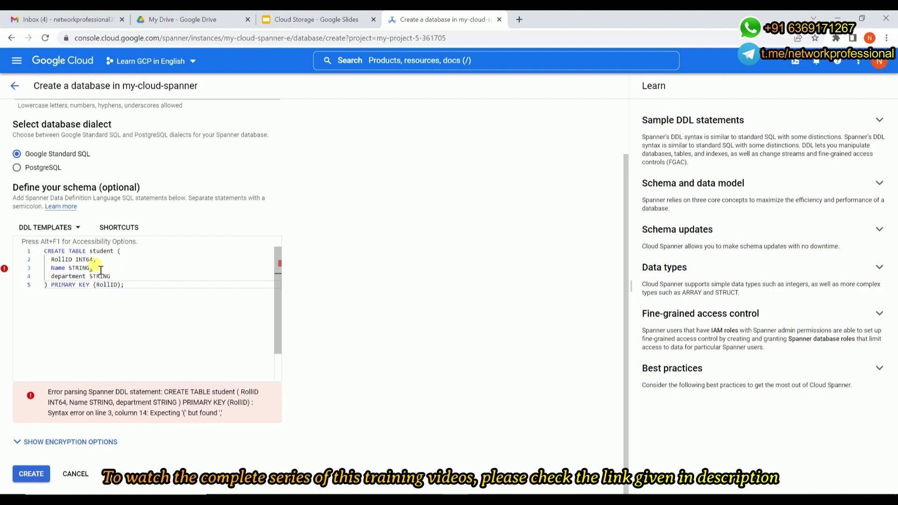
Step: Give the Name column a length of 30 so its type reads STRING(30), without a space before the parenthesis
{"action": "left_click", "coordinate": [118, 270]}
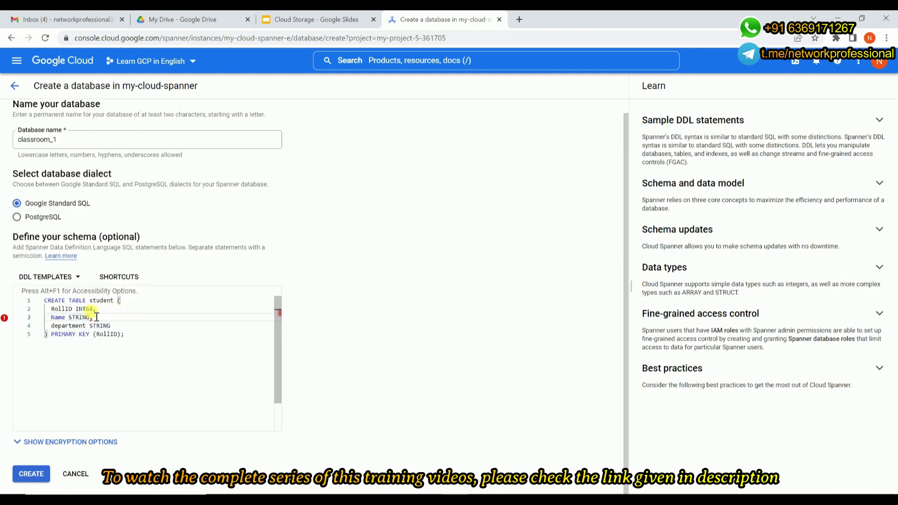
{"action": "left_click", "coordinate": [96, 317]}
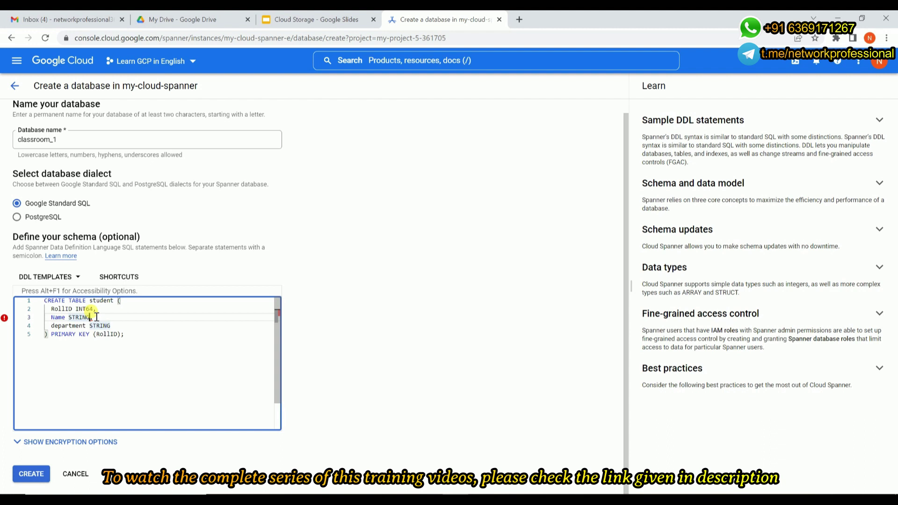
{"action": "type", "text": "("}
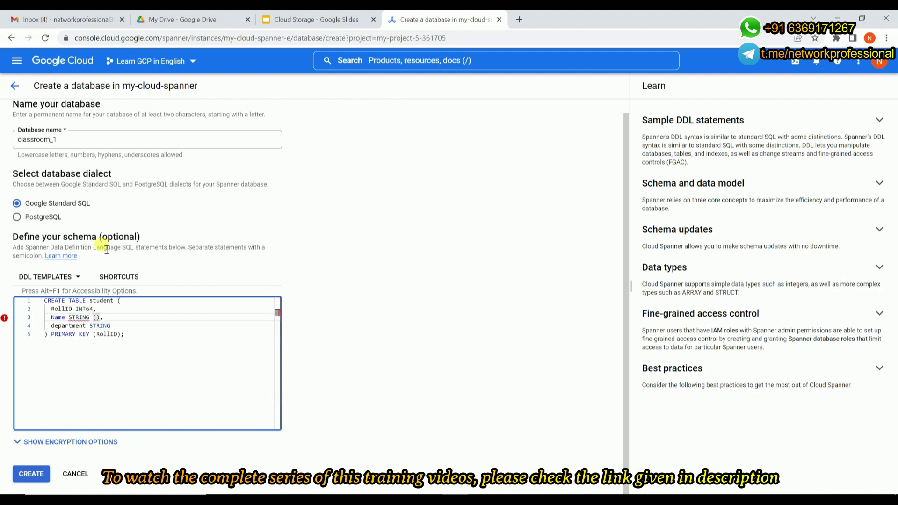
{"action": "type", "text": "30"}
{"action": "left_click", "coordinate": [117, 324]}
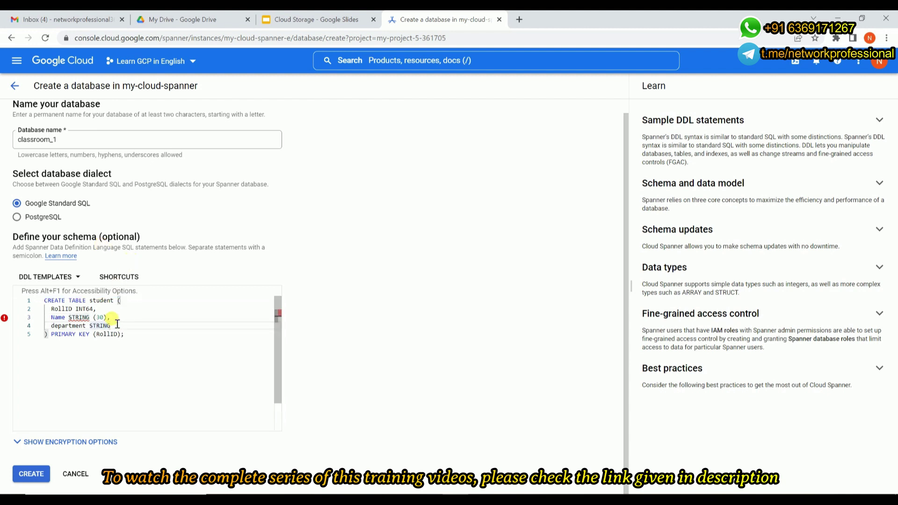
{"action": "left_click", "coordinate": [94, 317]}
{"action": "key", "text": "BackSpace"}
Step: Set the department column's type to STRING(30) and create the database
{"action": "left_click", "coordinate": [114, 326]}
{"action": "left_click", "coordinate": [114, 326]}
{"action": "type", "text": "(30"}
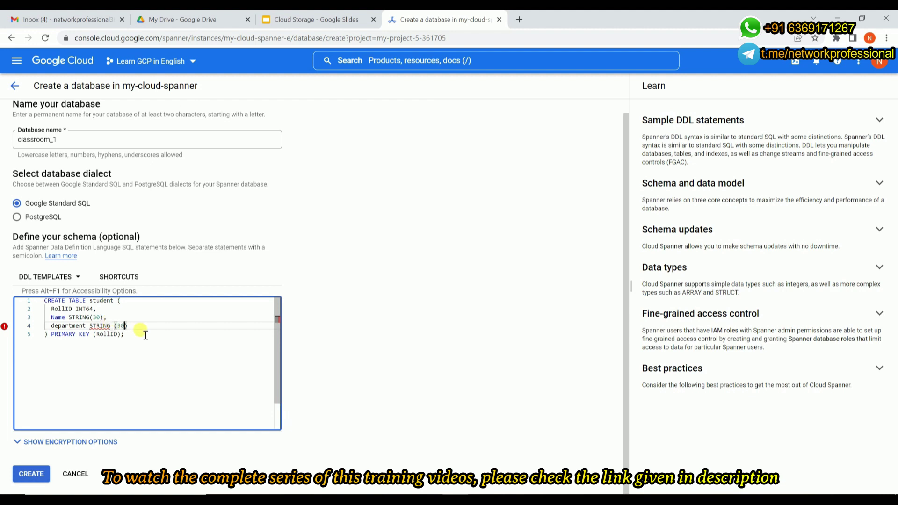
{"action": "left_click", "coordinate": [140, 334]}
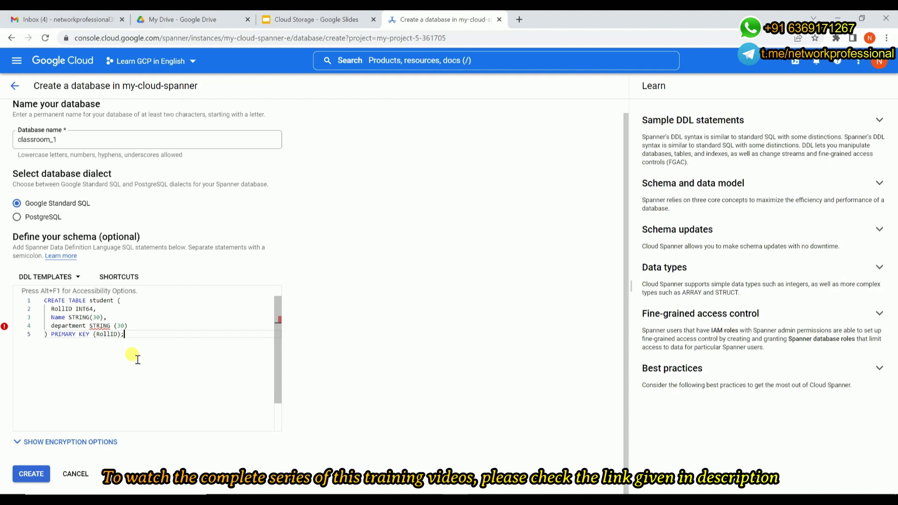
{"action": "left_click", "coordinate": [115, 325]}
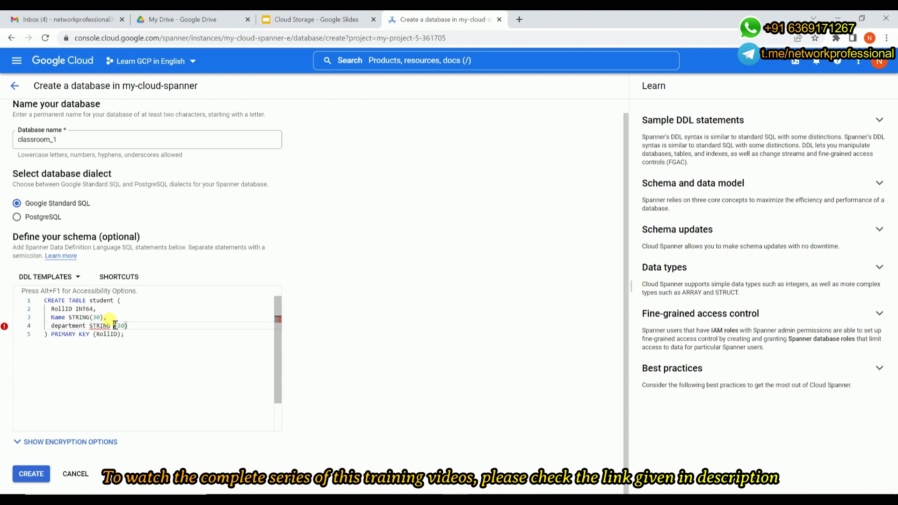
{"action": "key", "text": "BackSpace"}
{"action": "left_click", "coordinate": [180, 344]}
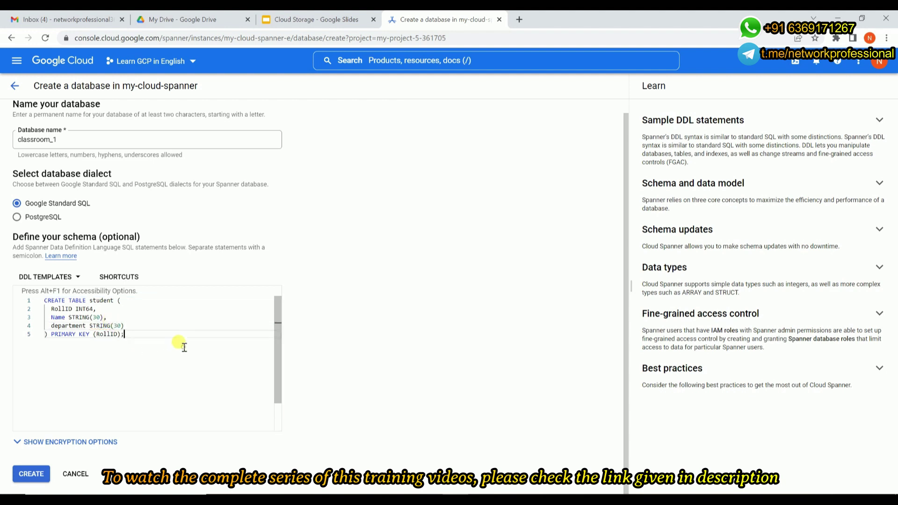
{"action": "left_click", "coordinate": [25, 476]}
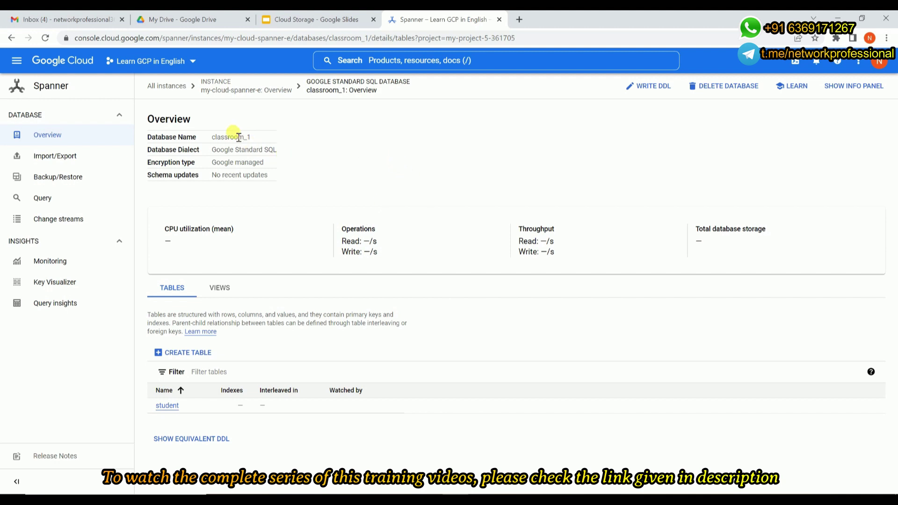
Step: Look over the classroom_1 database details and the template for creating another table, leaving it without submitting
{"action": "left_click_drag", "start_coordinate": [213, 141], "coordinate": [294, 160]}
{"action": "left_click", "coordinate": [286, 154]}
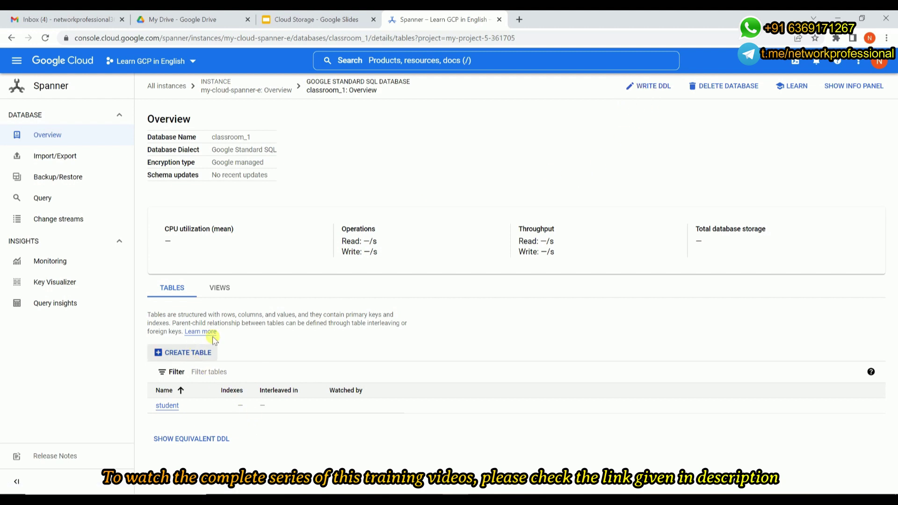
{"action": "left_click", "coordinate": [189, 358]}
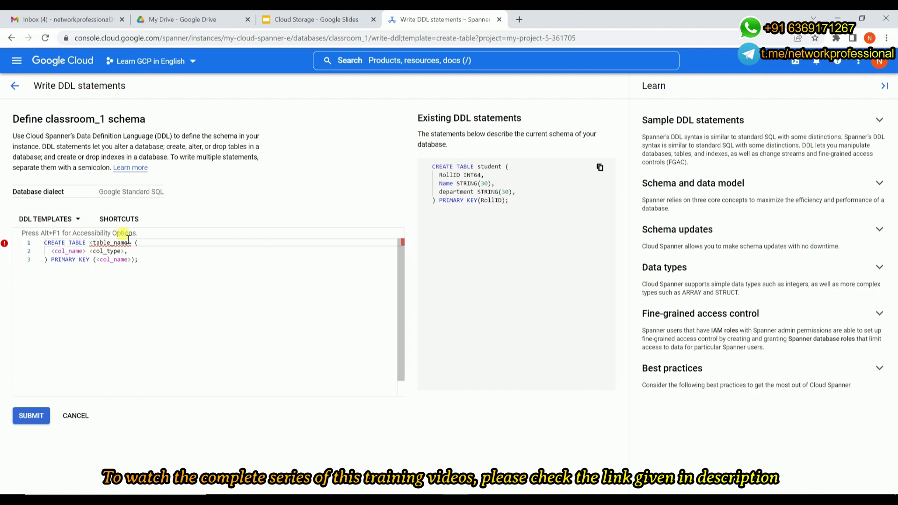
{"action": "left_click", "coordinate": [76, 415]}
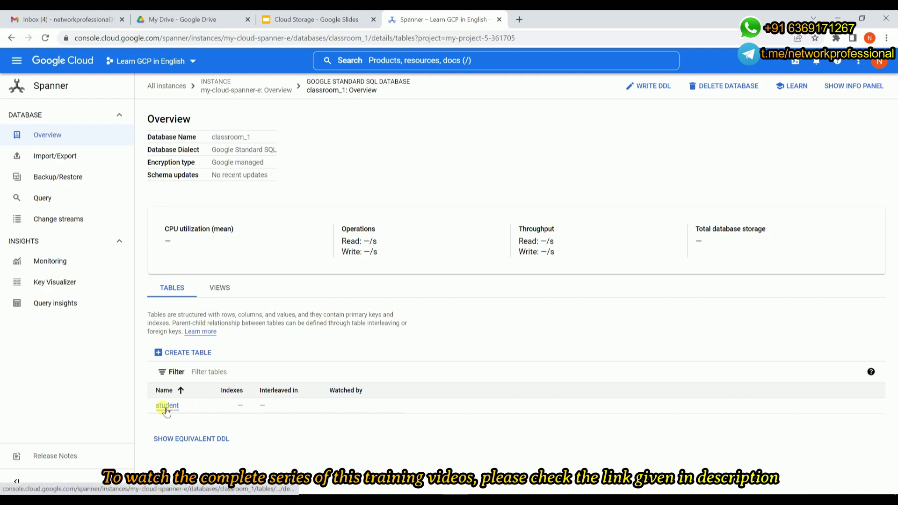
Step: Open the student table's schema and examine its name, columns and primary key
{"action": "left_click", "coordinate": [167, 406]}
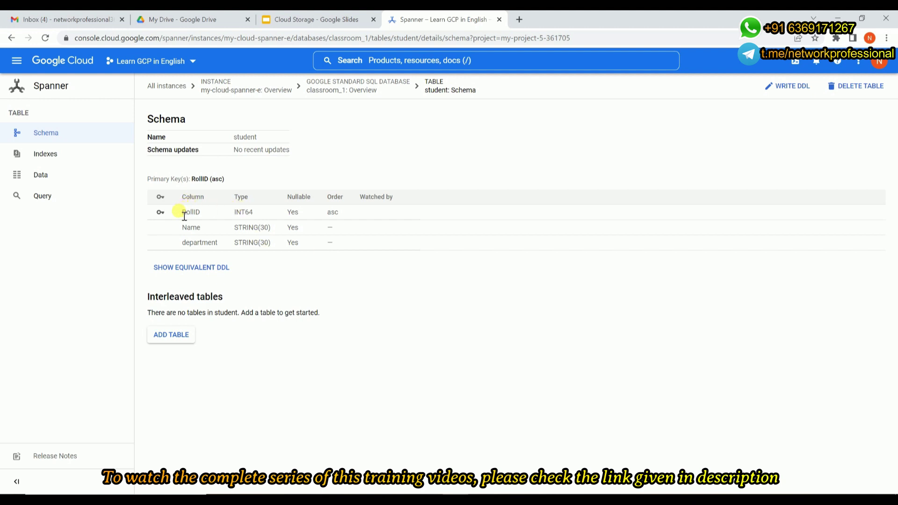
{"action": "left_click_drag", "start_coordinate": [182, 213], "coordinate": [206, 216]}
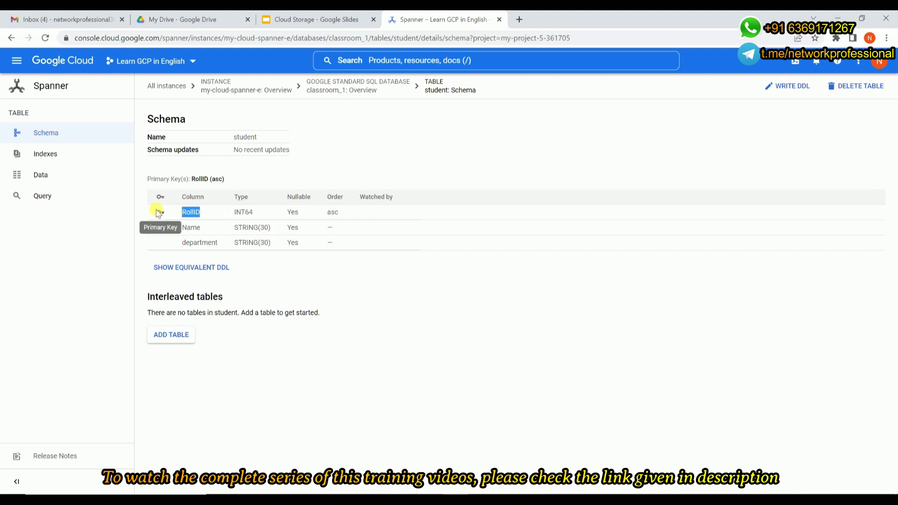
{"action": "left_click", "coordinate": [191, 217]}
{"action": "left_click_drag", "start_coordinate": [181, 243], "coordinate": [217, 244]}
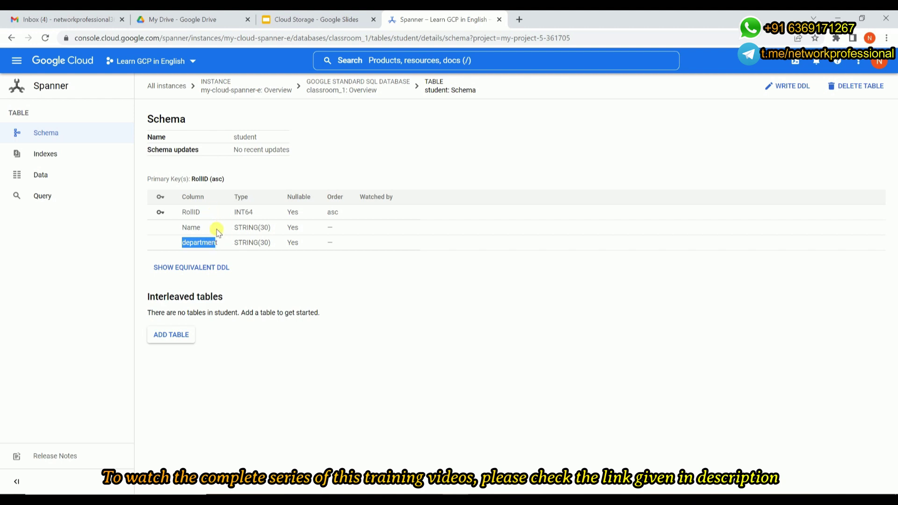
{"action": "left_click_drag", "start_coordinate": [269, 135], "coordinate": [242, 134]}
{"action": "left_click", "coordinate": [339, 163]}
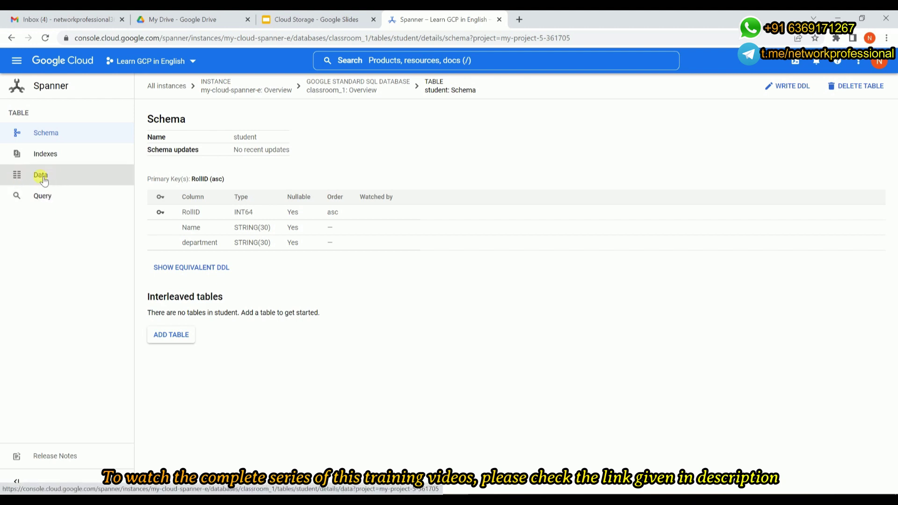
Step: Open the student table's data and start a query for inserting a new row
{"action": "left_click", "coordinate": [63, 177]}
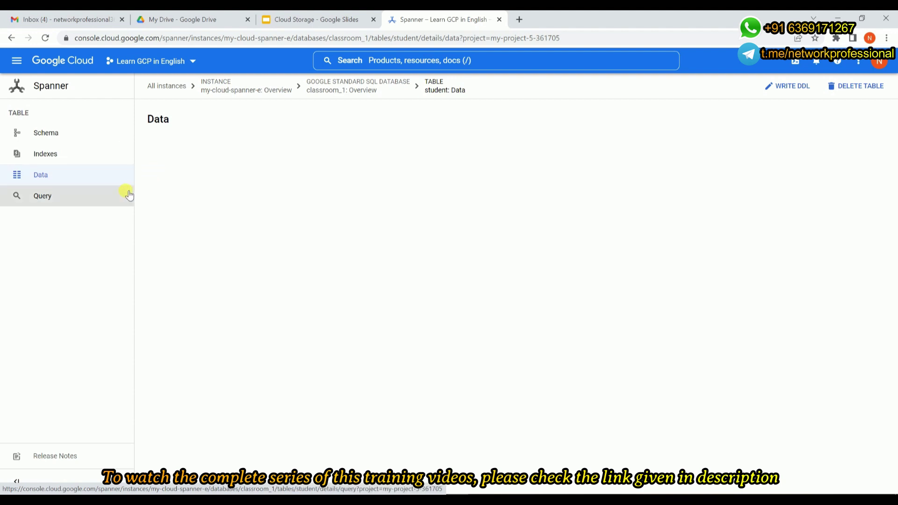
{"action": "left_click", "coordinate": [86, 183]}
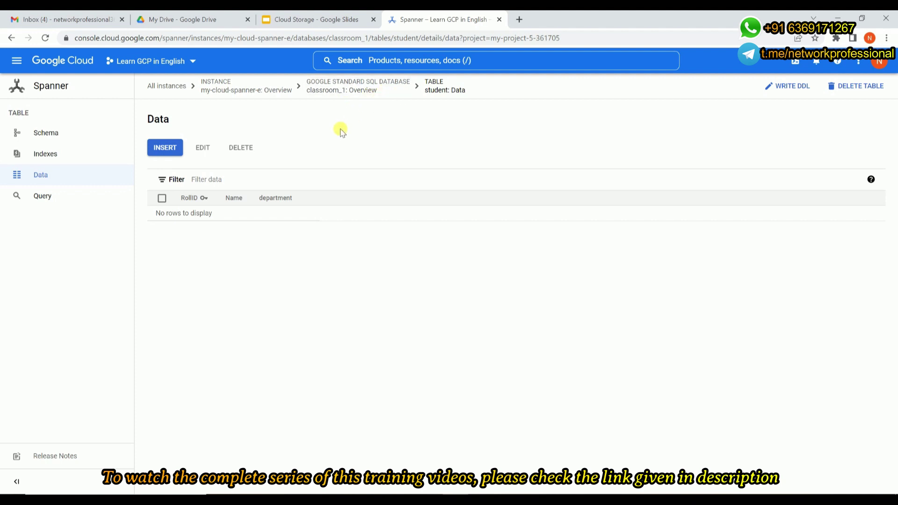
{"action": "left_click", "coordinate": [172, 147]}
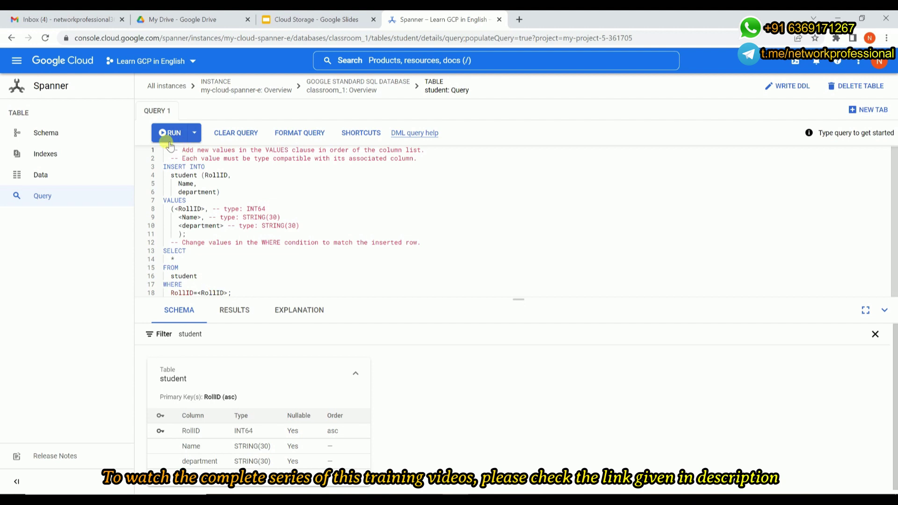
Step: Replace the RollID placeholder in the INSERT statement's VALUES clause with 100
{"action": "left_click", "coordinate": [204, 209]}
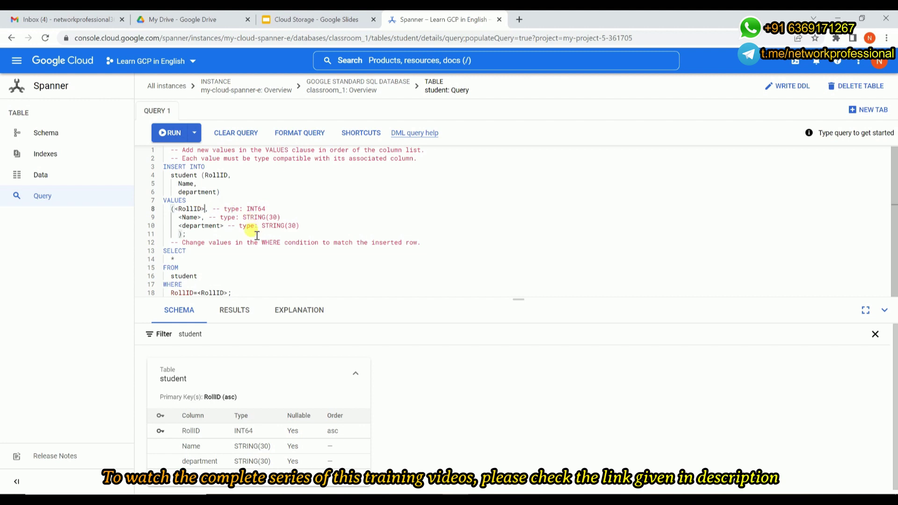
{"action": "key", "text": "BackSpace"}
{"action": "key", "text": "BackSpace"}
{"action": "key", "text": "BackSpace"}
{"action": "key", "text": "BackSpace"}
{"action": "key", "text": "BackSpace"}
{"action": "key", "text": "BackSpace"}
{"action": "key", "text": "BackSpace"}
{"action": "key", "text": "BackSpace"}
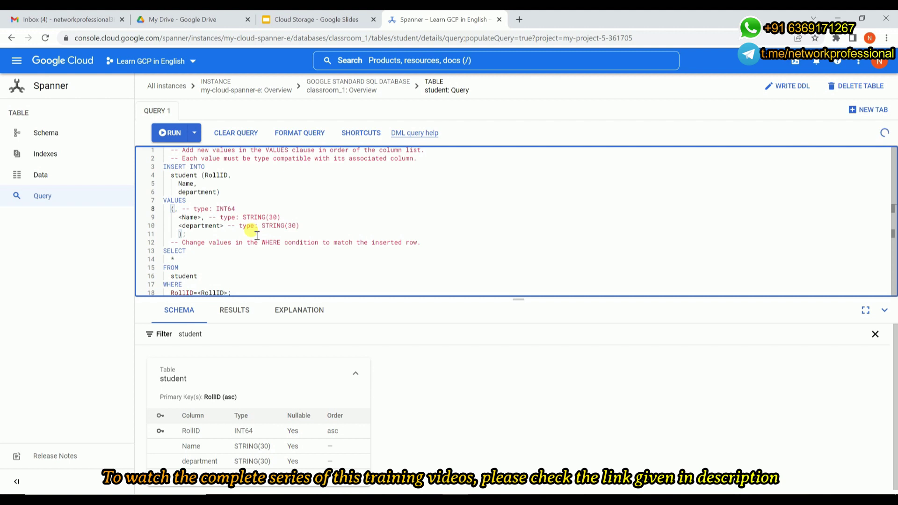
{"action": "type", "text": "100"}
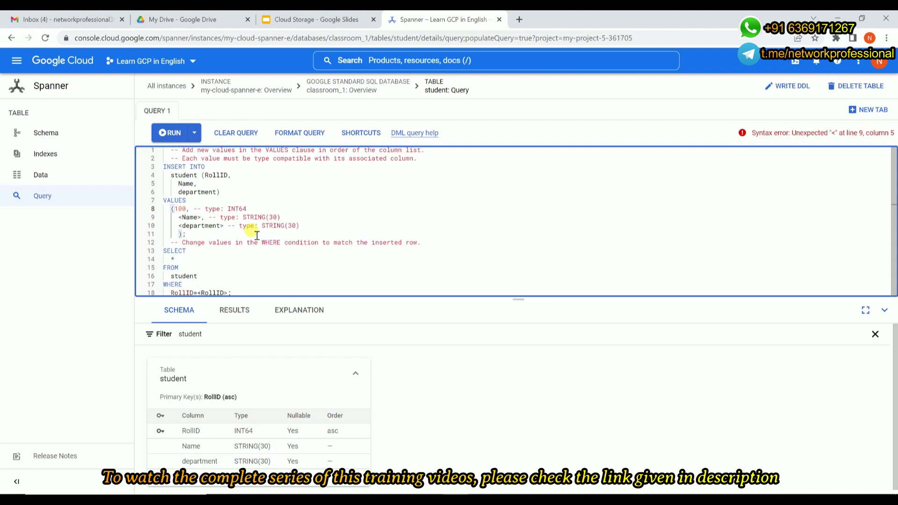
Step: Replace the Name placeholder in the VALUES clause with the student's name, unquoted
{"action": "left_click", "coordinate": [201, 218]}
{"action": "key", "text": "BackSpace"}
{"action": "key", "text": "BackSpace"}
{"action": "key", "text": "BackSpace"}
{"action": "key", "text": "BackSpace"}
{"action": "key", "text": "BackSpace"}
{"action": "key", "text": "BackSpace"}
{"action": "type", "text": "shiva"}
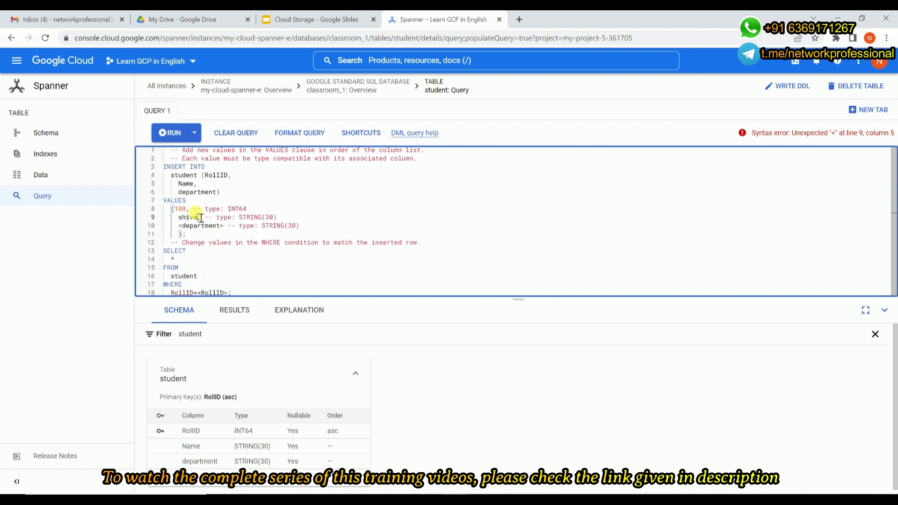
Step: Replace the department placeholder in the VALUES clause with computer, unquoted
{"action": "left_click", "coordinate": [225, 225]}
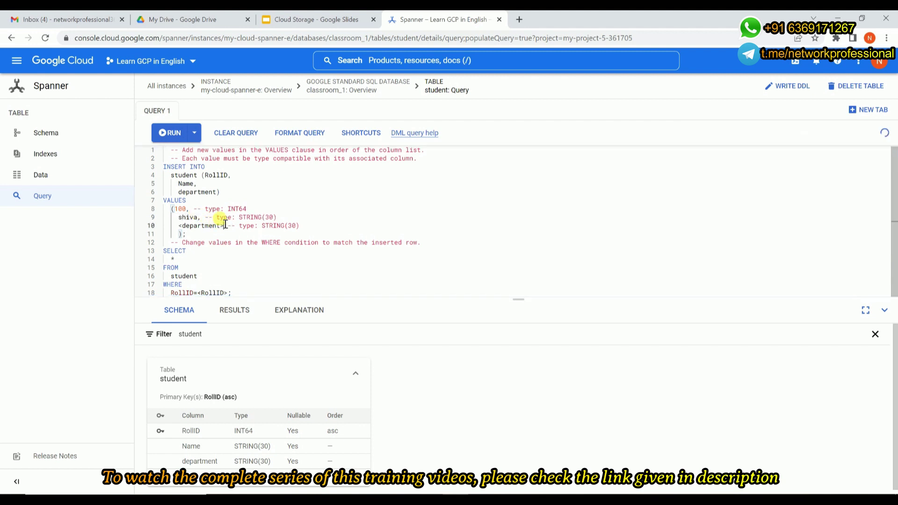
{"action": "key", "text": "BackSpace"}
{"action": "key", "text": "BackSpace"}
{"action": "key", "text": "BackSpace"}
{"action": "key", "text": "BackSpace"}
{"action": "key", "text": "BackSpace"}
{"action": "key", "text": "BackSpace"}
{"action": "key", "text": "BackSpace"}
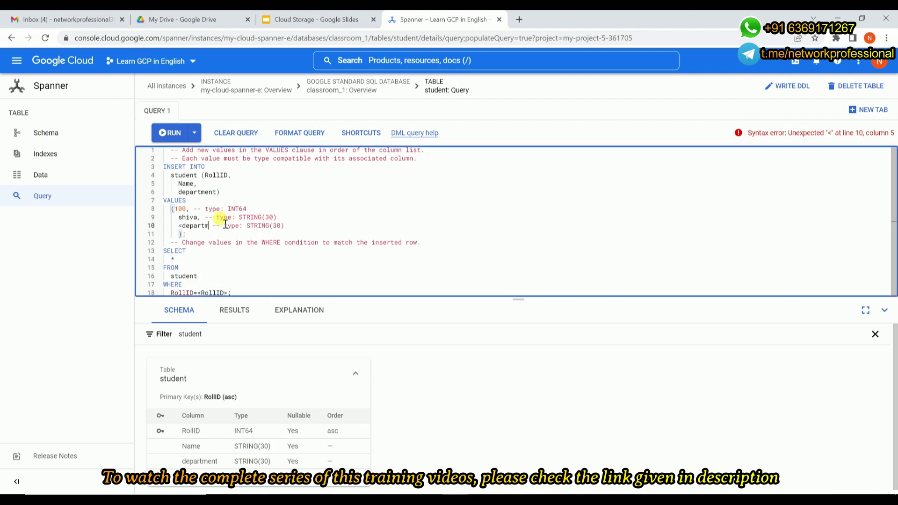
{"action": "key", "text": "BackSpace"}
{"action": "key", "text": "BackSpace"}
{"action": "key", "text": "BackSpace"}
{"action": "key", "text": "BackSpace"}
{"action": "key", "text": "BackSpace"}
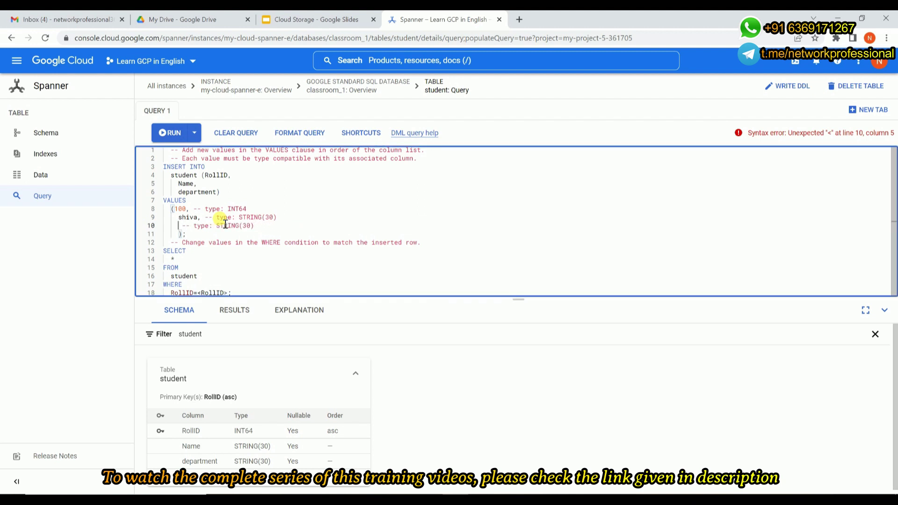
{"action": "type", "text": "com"}
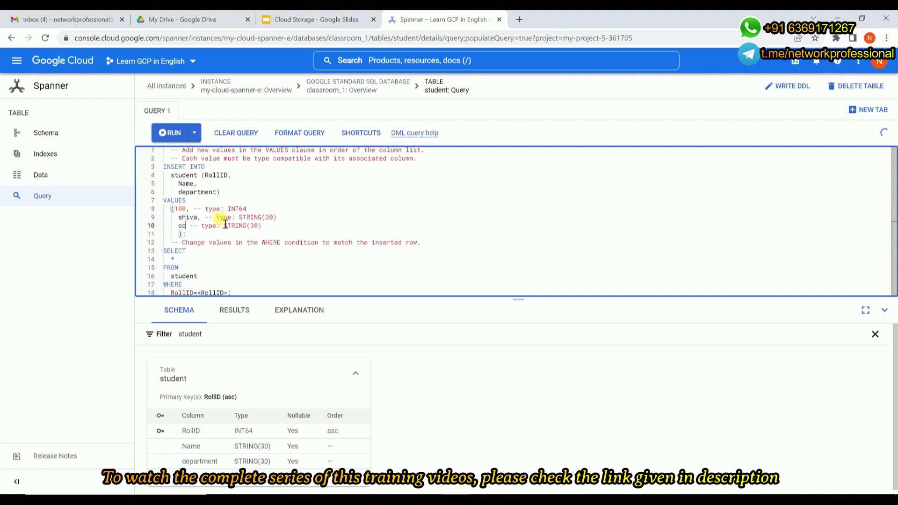
{"action": "type", "text": "puter"}
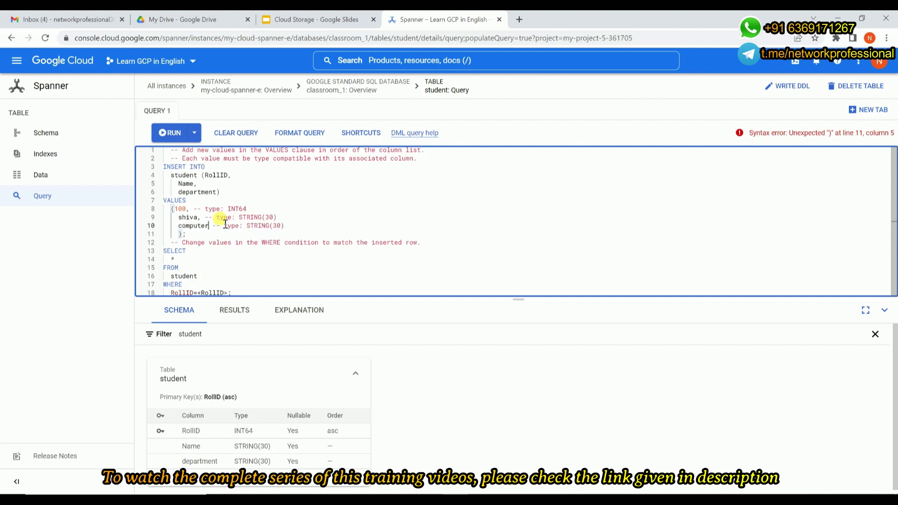
Step: Change the department value in the VALUES clause to computers and add a space after the name value
{"action": "type", "text": "s"}
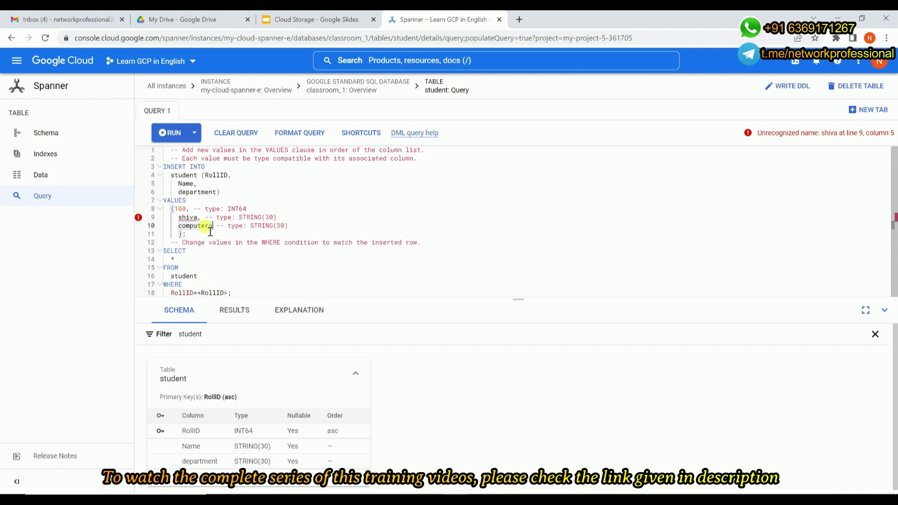
{"action": "left_click", "coordinate": [197, 218]}
{"action": "type", "text": "'"}
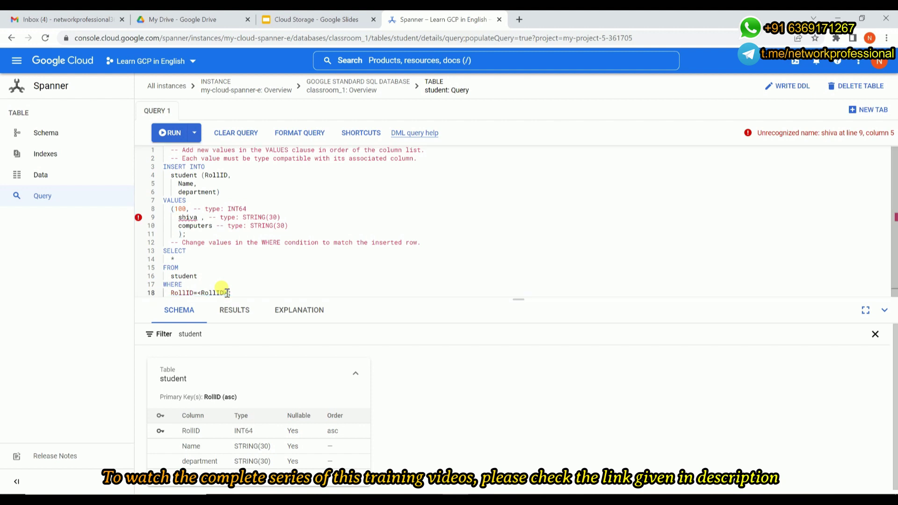
Step: Replace the RollID placeholder in the WHERE condition with 100 and run the insert query
{"action": "key", "text": "BackSpace"}
{"action": "key", "text": "BackSpace"}
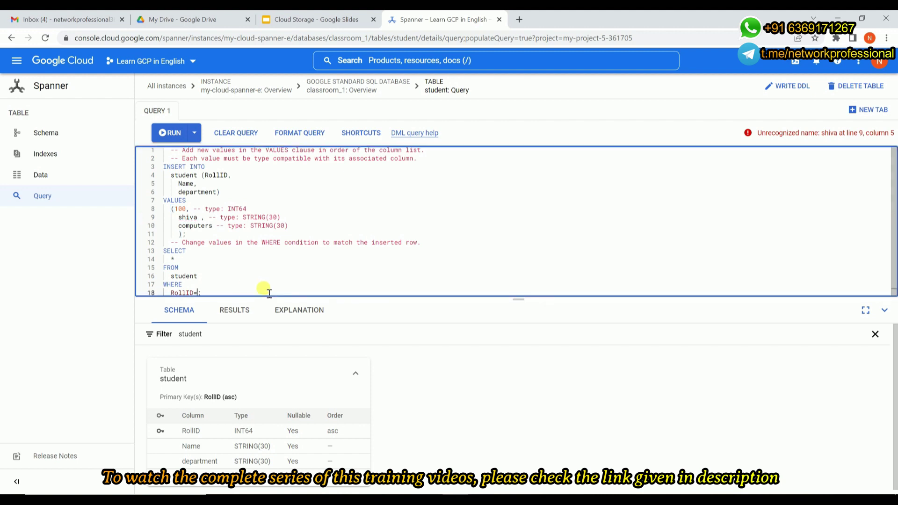
{"action": "type", "text": "100"}
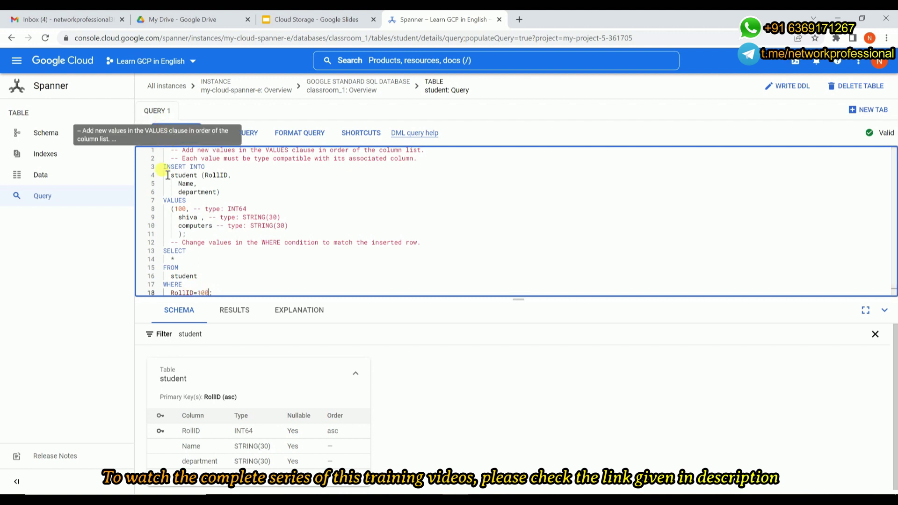
{"action": "left_click", "coordinate": [166, 133]}
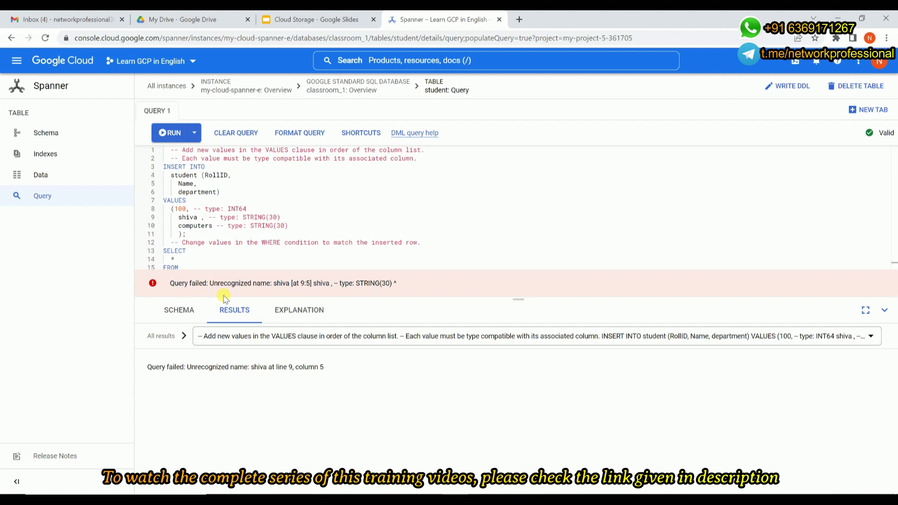
{"action": "left_click", "coordinate": [340, 286]}
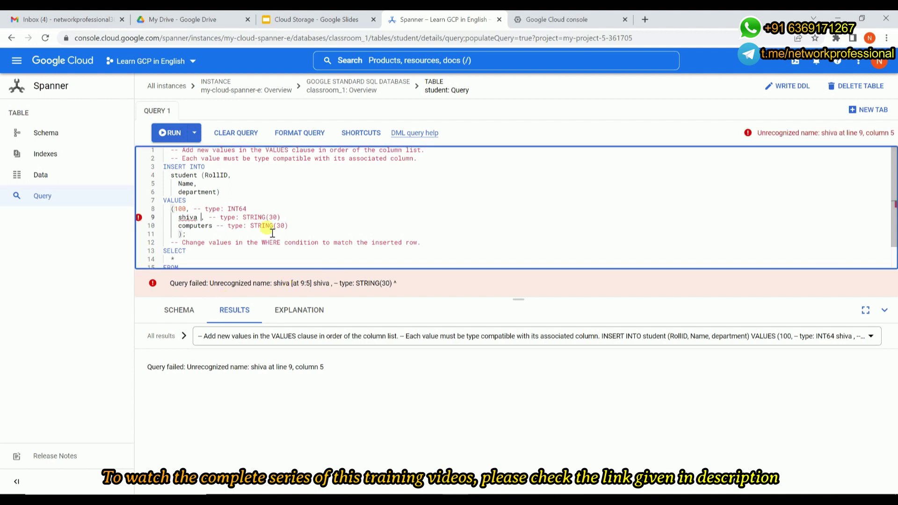
Step: Enclose the name and department values in the VALUES clause in single quotes and rerun the insert query
{"action": "left_click", "coordinate": [197, 216]}
{"action": "type", "text": "'"}
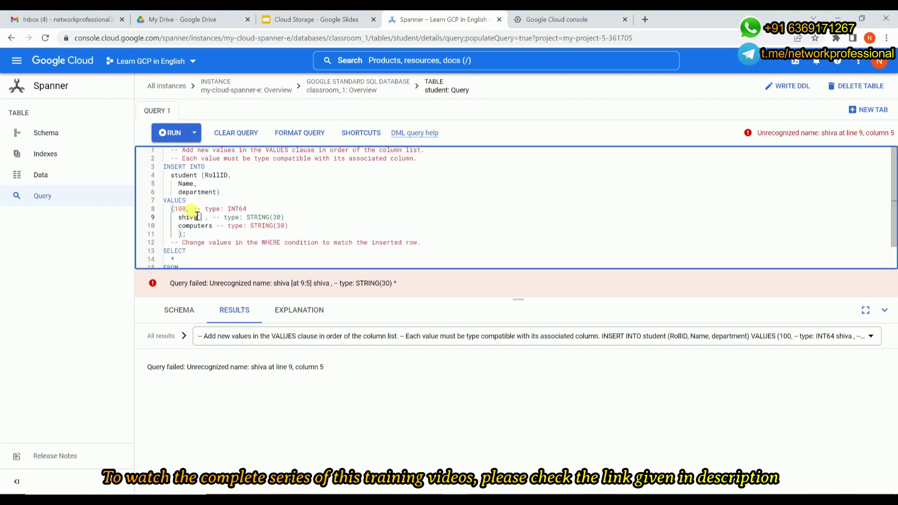
{"action": "key", "text": "Home"}
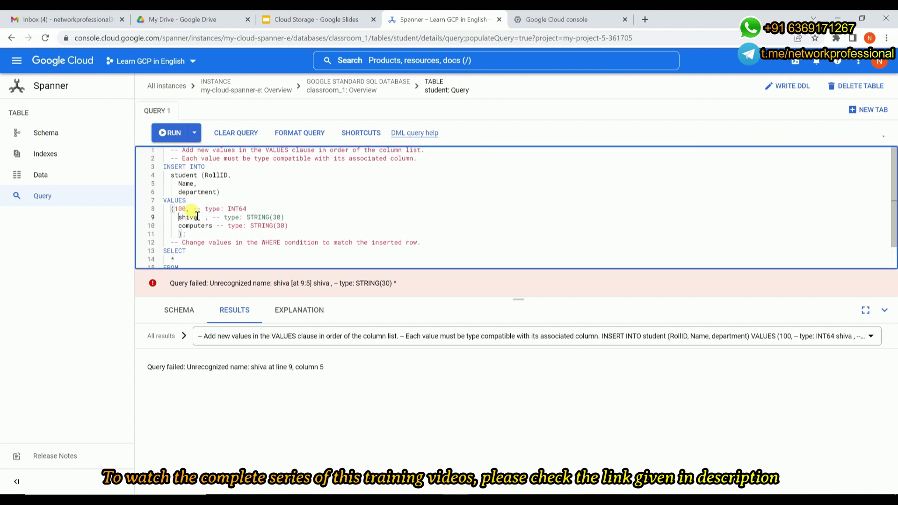
{"action": "type", "text": "'"}
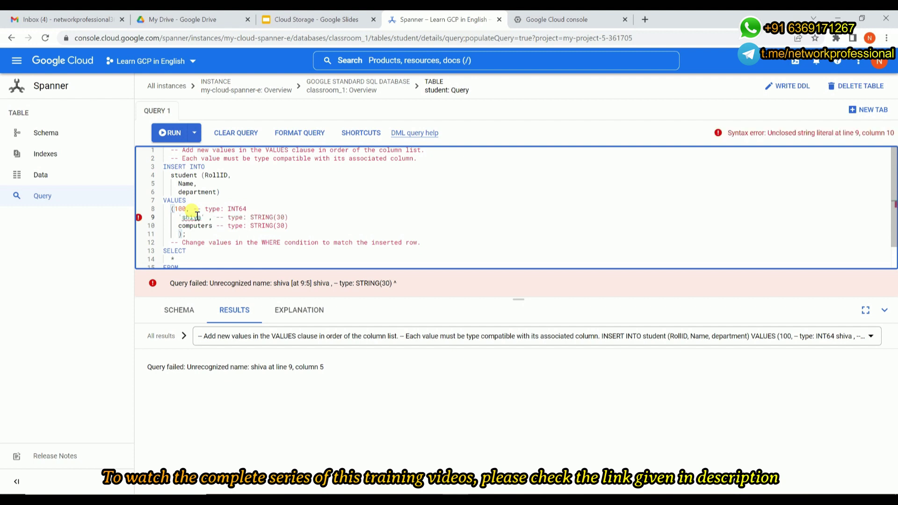
{"action": "left_click", "coordinate": [179, 224]}
{"action": "type", "text": "'"}
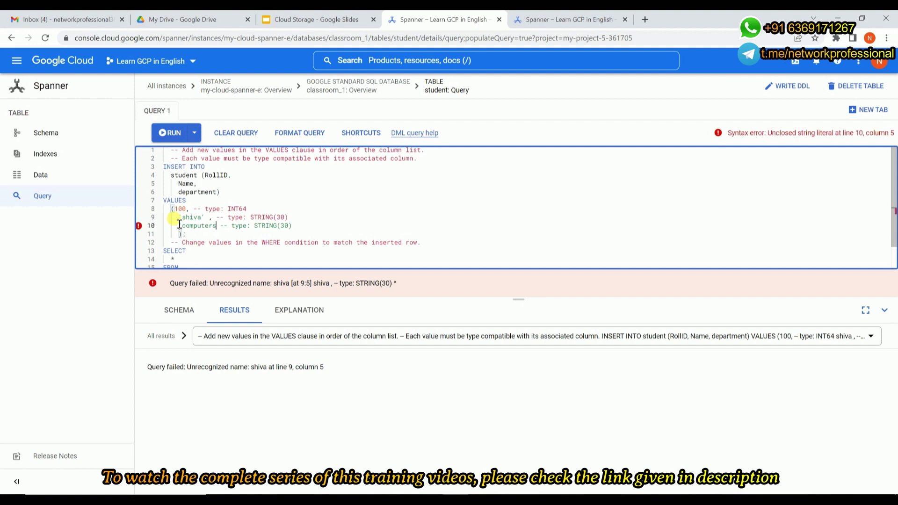
{"action": "type", "text": "'"}
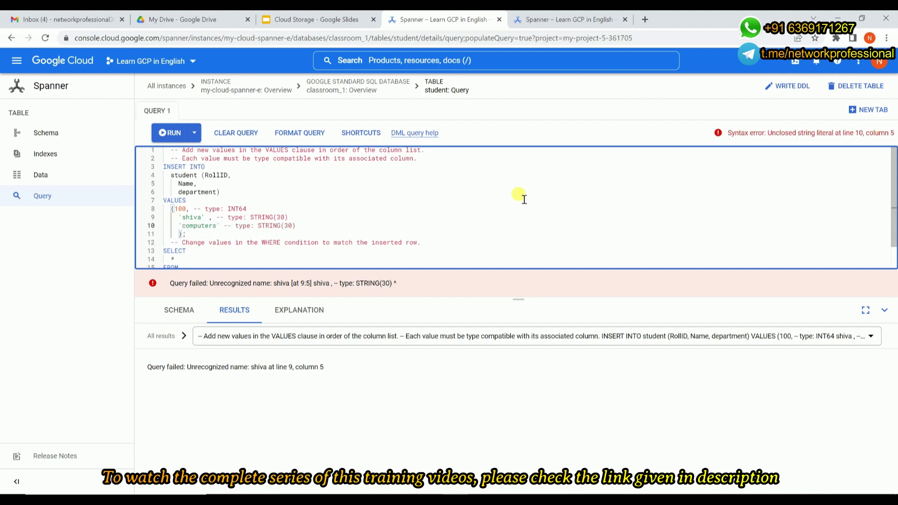
{"action": "left_click", "coordinate": [169, 132]}
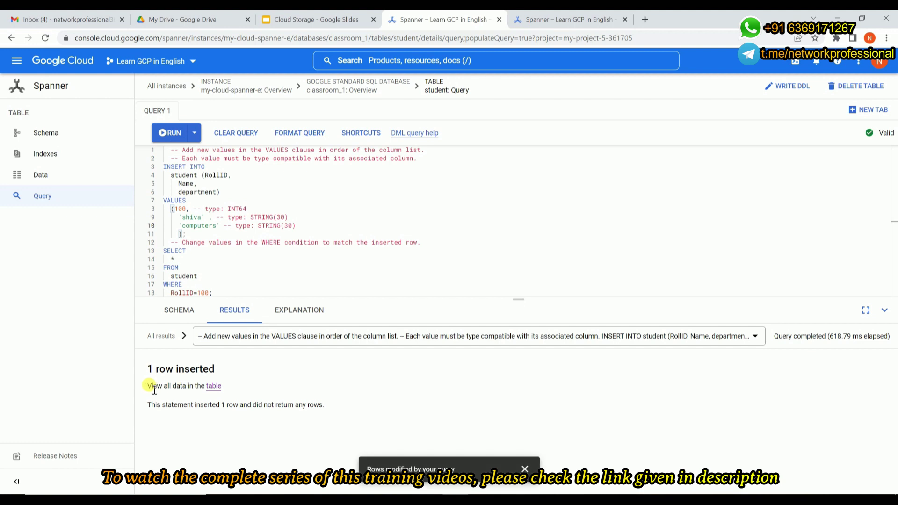
Step: Review the insert query's results and the student table's schema
{"action": "left_click_drag", "start_coordinate": [147, 370], "coordinate": [215, 371]}
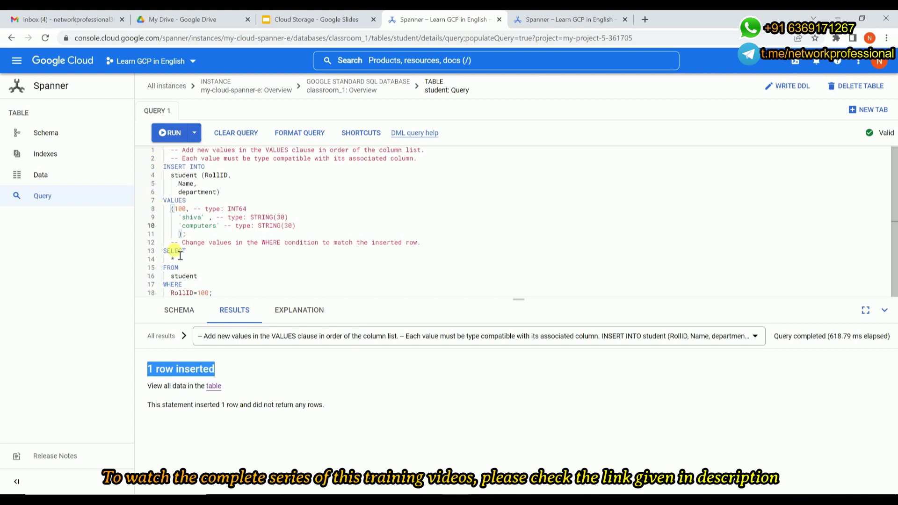
{"action": "left_click", "coordinate": [85, 205]}
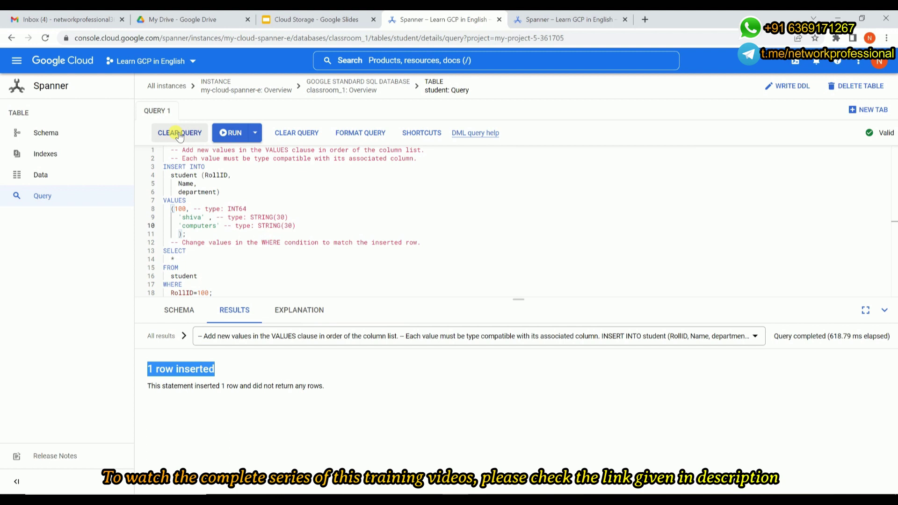
{"action": "left_click", "coordinate": [275, 314]}
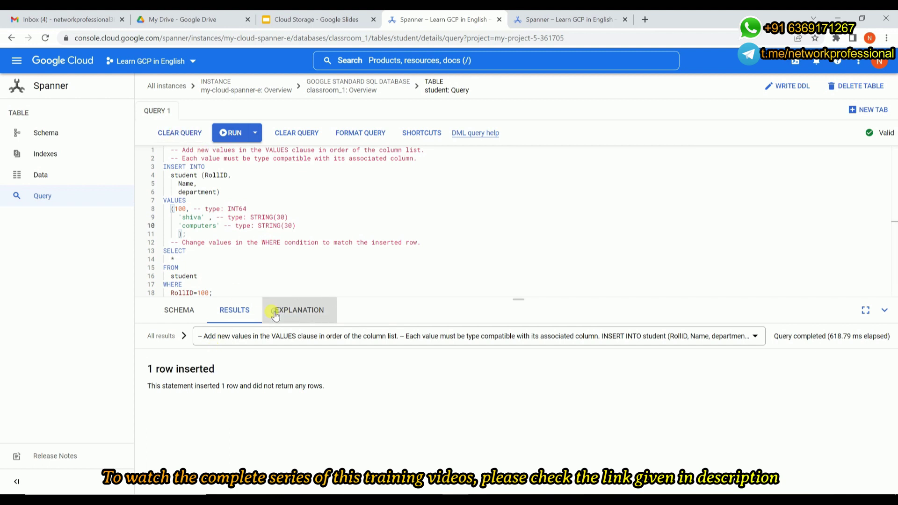
{"action": "left_click", "coordinate": [177, 320]}
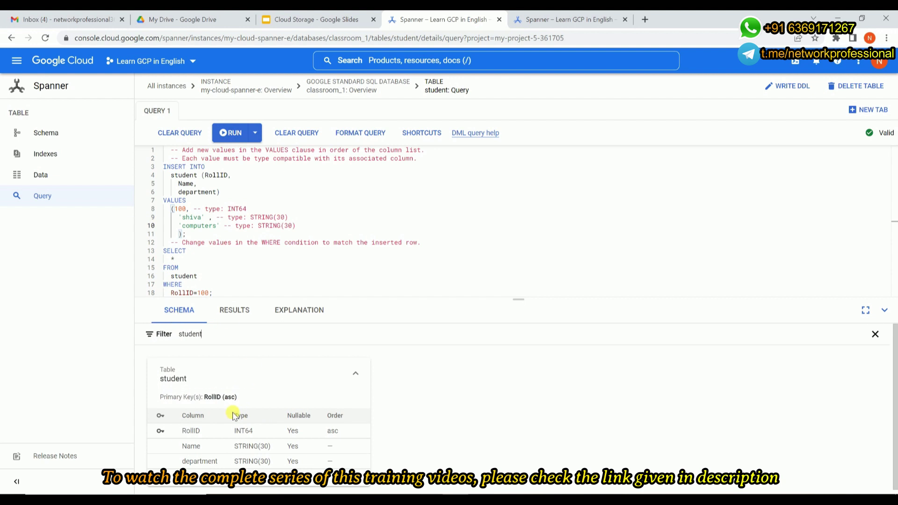
{"action": "left_click", "coordinate": [234, 321]}
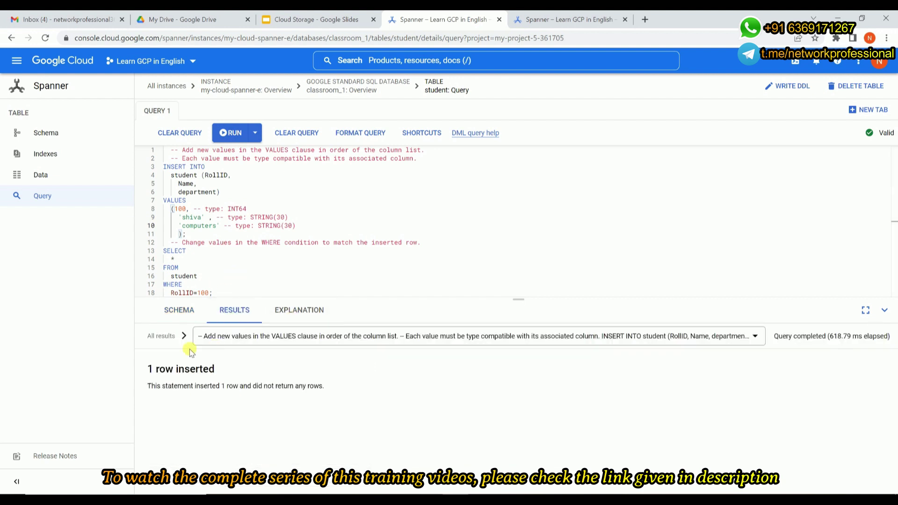
Step: Start another insert query from the student table's data and replace the RollID placeholder in its VALUES clause with 101
{"action": "left_click", "coordinate": [61, 177]}
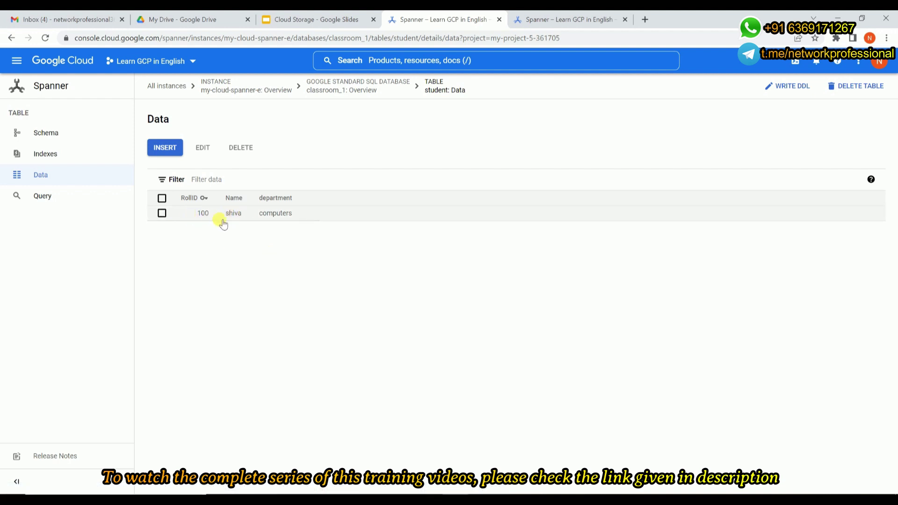
{"action": "left_click", "coordinate": [174, 148]}
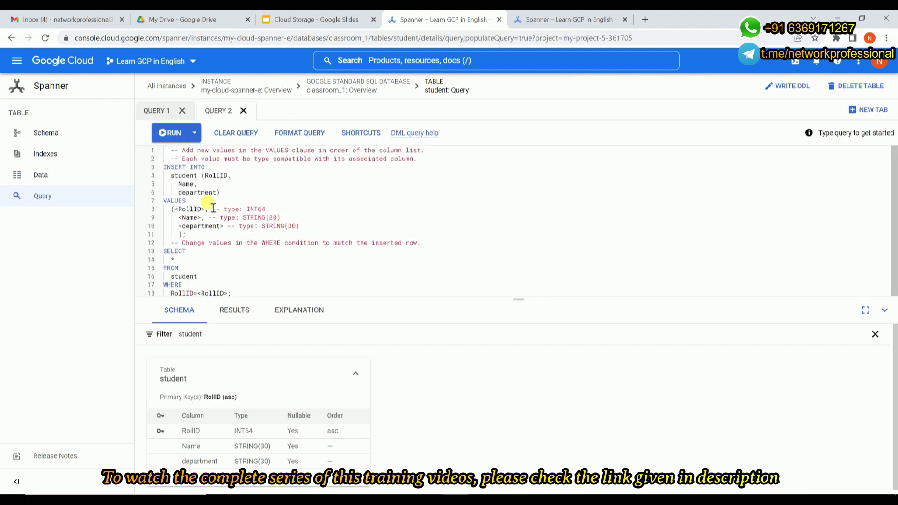
{"action": "left_click_drag", "start_coordinate": [205, 209], "coordinate": [175, 209]}
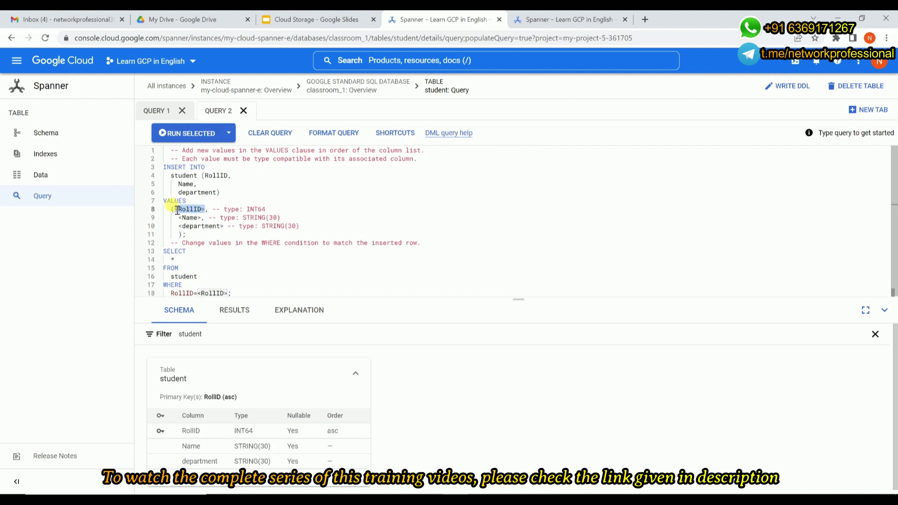
{"action": "type", "text": "101"}
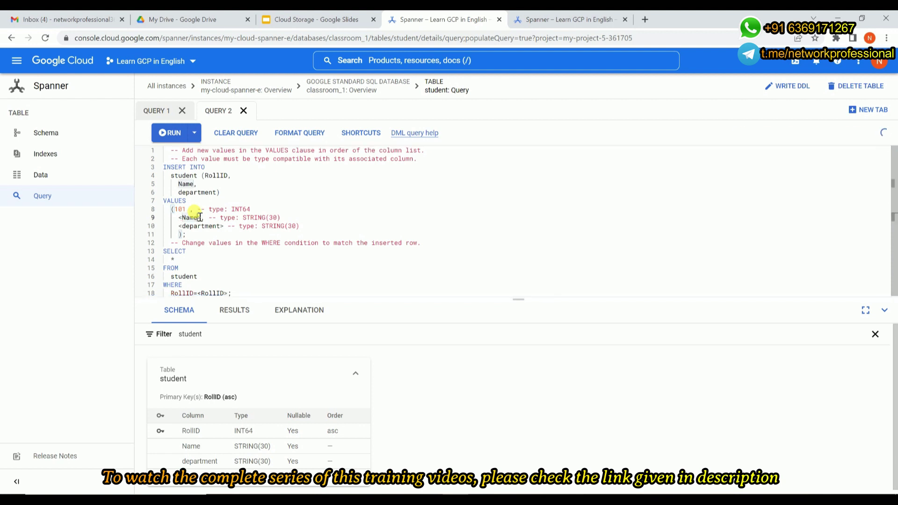
Step: Replace the Name placeholder in the VALUES clause with the second student's name in single quotes
{"action": "left_click", "coordinate": [199, 217]}
{"action": "key", "text": "BackSpace"}
{"action": "key", "text": "BackSpace"}
{"action": "key", "text": "BackSpace"}
{"action": "key", "text": "BackSpace"}
{"action": "key", "text": "BackSpace"}
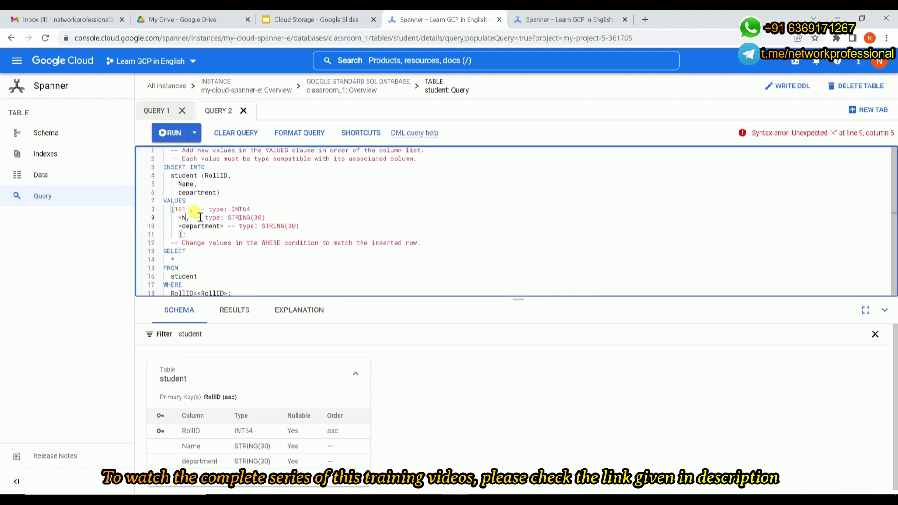
{"action": "type", "text": "'"}
{"action": "type", "text": "sam"}
{"action": "type", "text": "ba"}
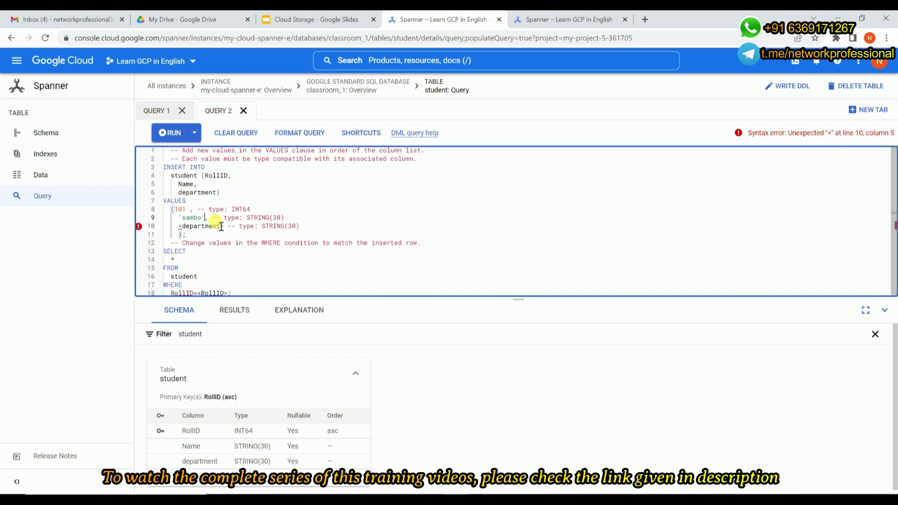
Step: Replace the department placeholder in the VALUES clause with 'computers' in single quotes
{"action": "left_click", "coordinate": [225, 226]}
{"action": "key", "text": "BackSpace"}
{"action": "key", "text": "BackSpace"}
{"action": "key", "text": "BackSpace"}
{"action": "key", "text": "BackSpace"}
{"action": "key", "text": "BackSpace"}
{"action": "key", "text": "BackSpace"}
{"action": "key", "text": "BackSpace"}
{"action": "key", "text": "BackSpace"}
{"action": "key", "text": "BackSpace"}
{"action": "key", "text": "BackSpace"}
{"action": "key", "text": "BackSpace"}
{"action": "key", "text": "BackSpace"}
{"action": "type", "text": "'"}
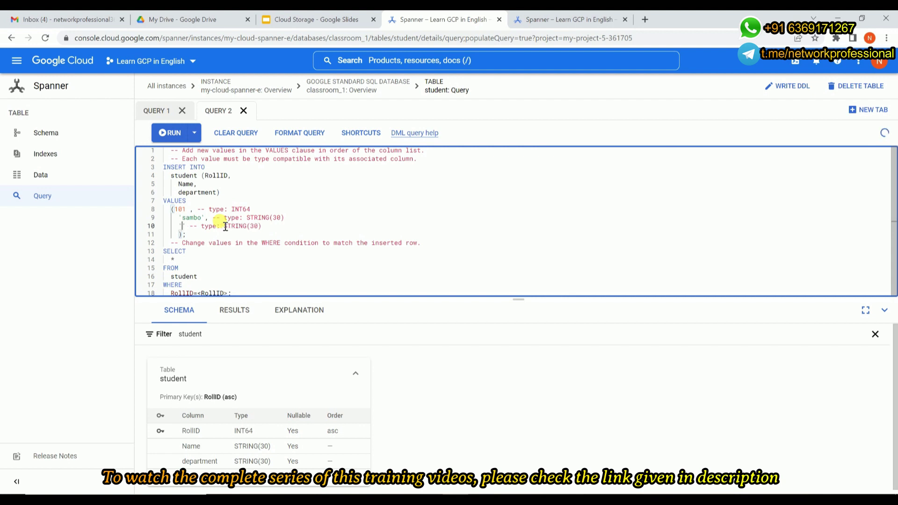
{"action": "type", "text": "comp"}
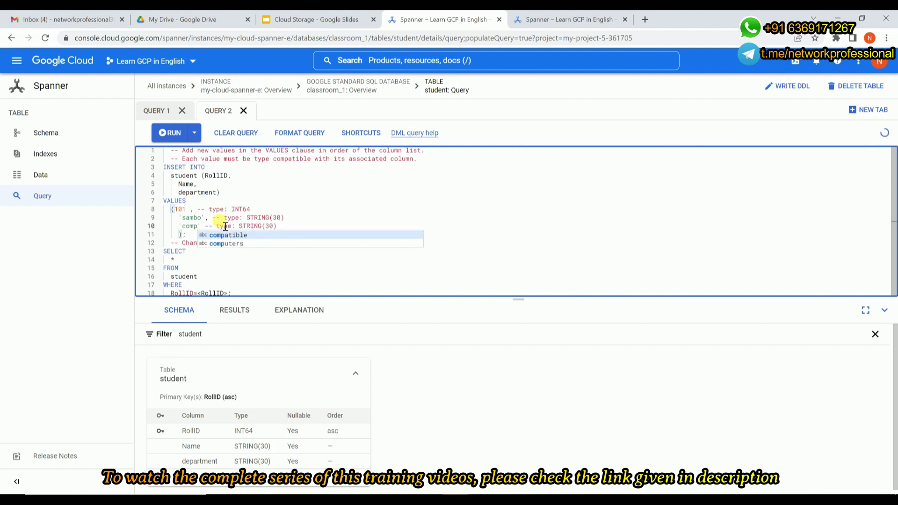
{"action": "type", "text": "uters"}
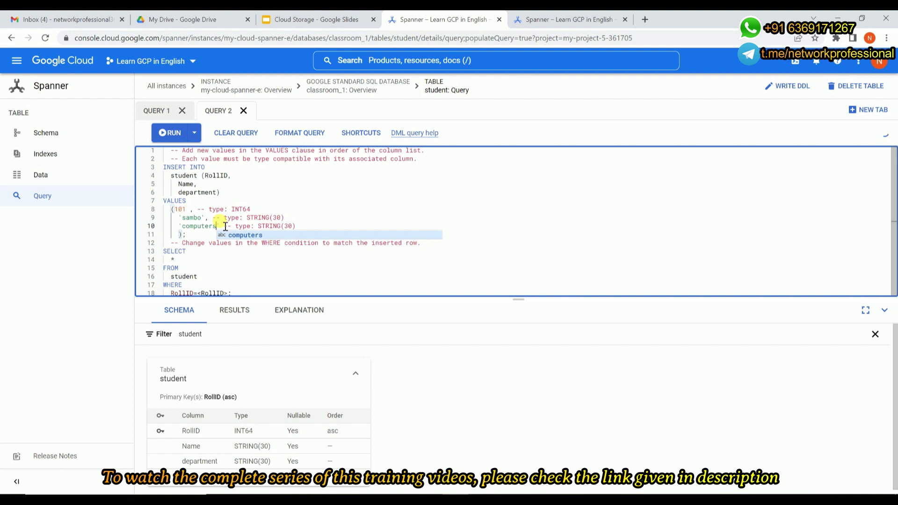
{"action": "type", "text": "'"}
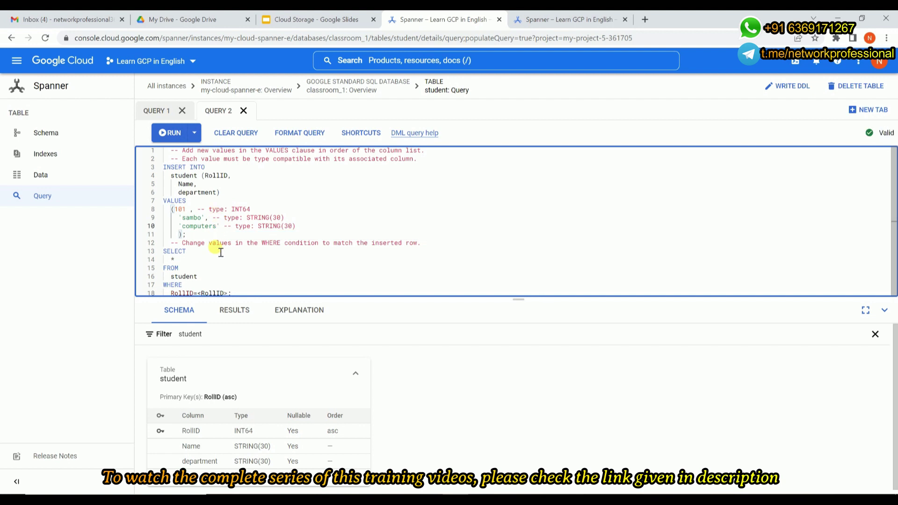
Step: Replace the RollID placeholder in the second query's WHERE condition with 101 and run the query
{"action": "left_click", "coordinate": [226, 293]}
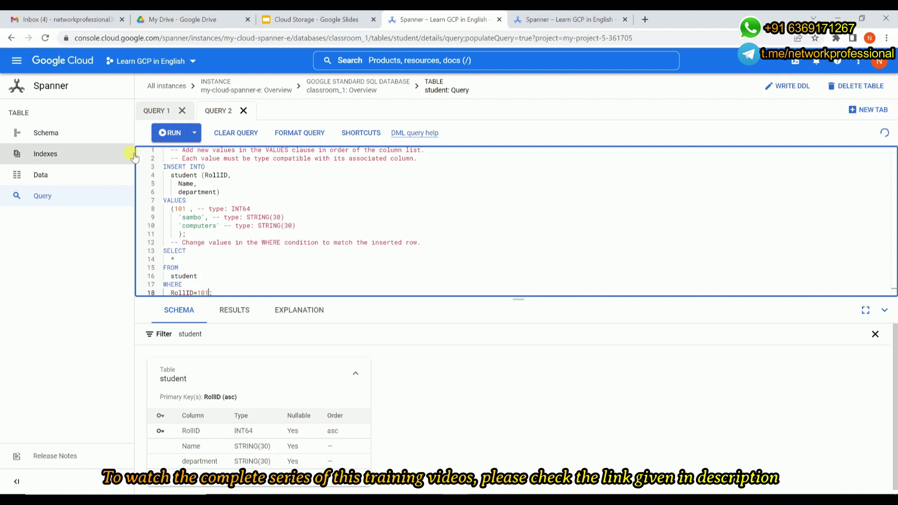
{"action": "left_click", "coordinate": [164, 137]}
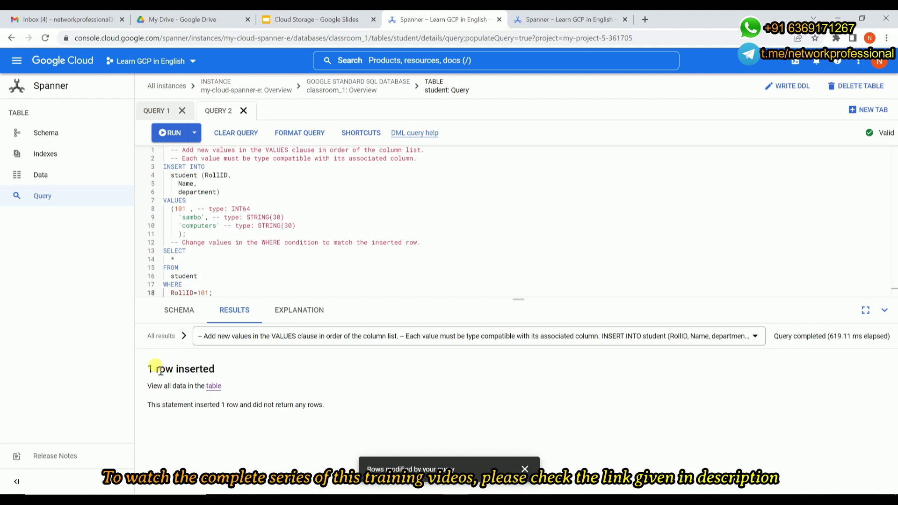
Step: View the student table's data, selecting and deselecting the row with RollID 100 to check the row editing options
{"action": "left_click", "coordinate": [38, 178]}
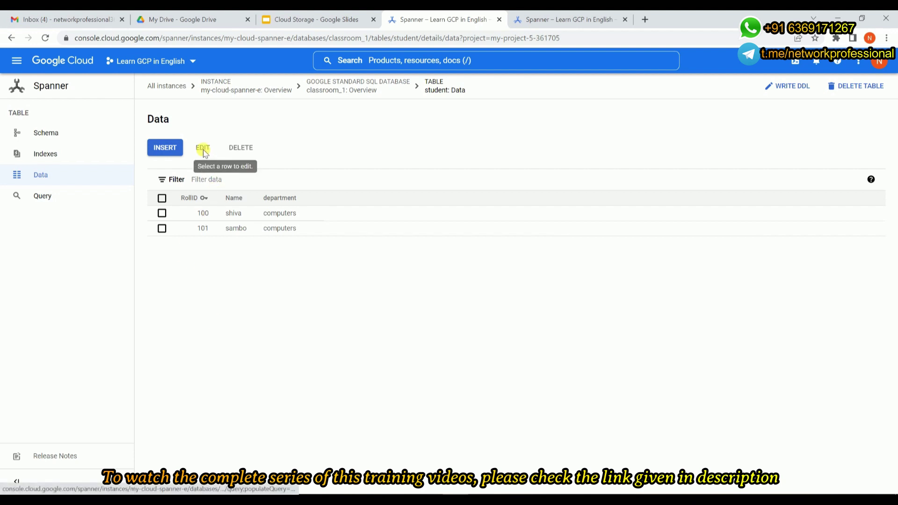
{"action": "left_click", "coordinate": [162, 213]}
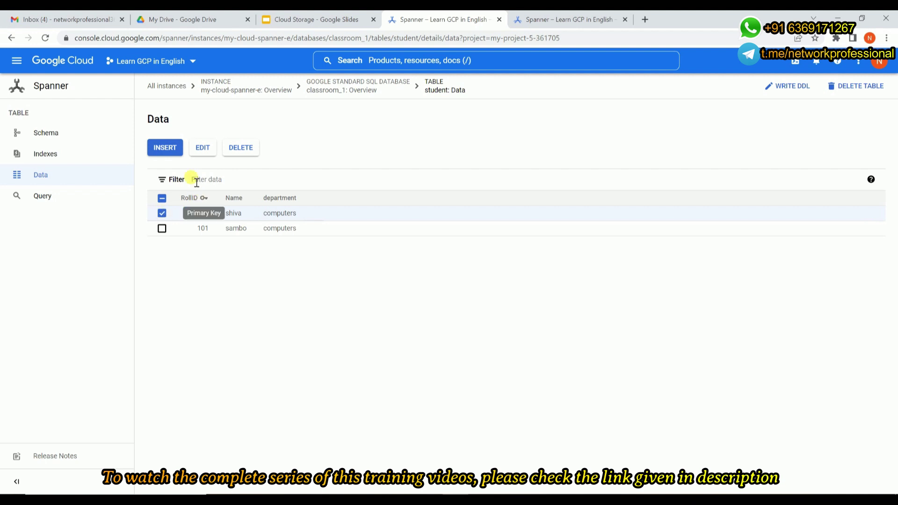
{"action": "left_click", "coordinate": [162, 214]}
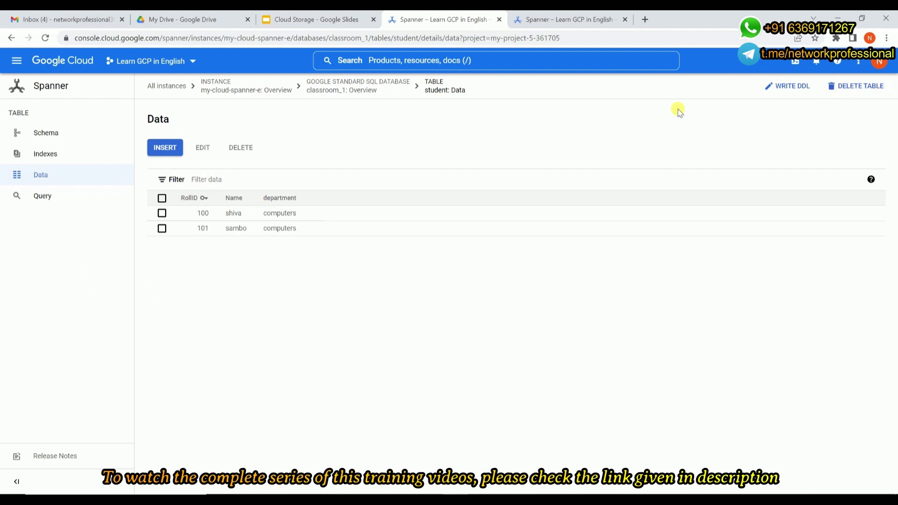
Step: Review the saved insert statements in Query 1 and Query 2 of the student table
{"action": "left_click", "coordinate": [42, 196]}
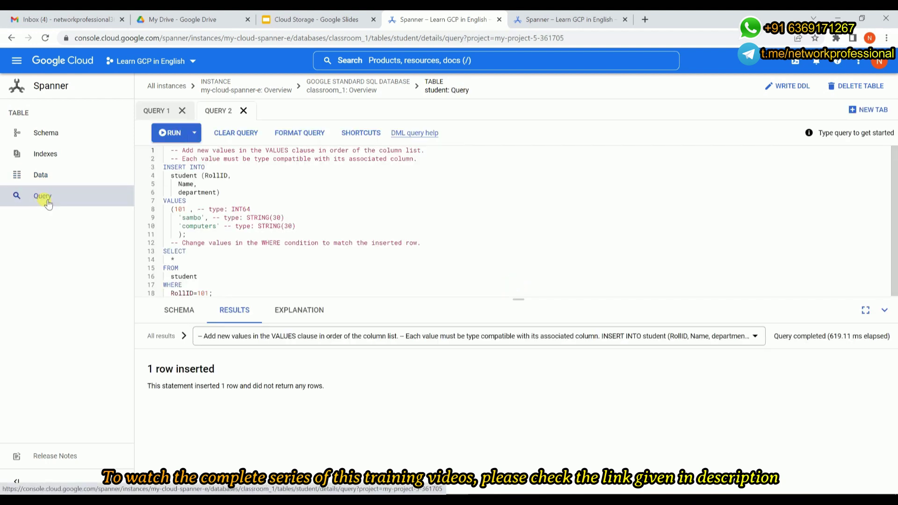
{"action": "left_click", "coordinate": [156, 113]}
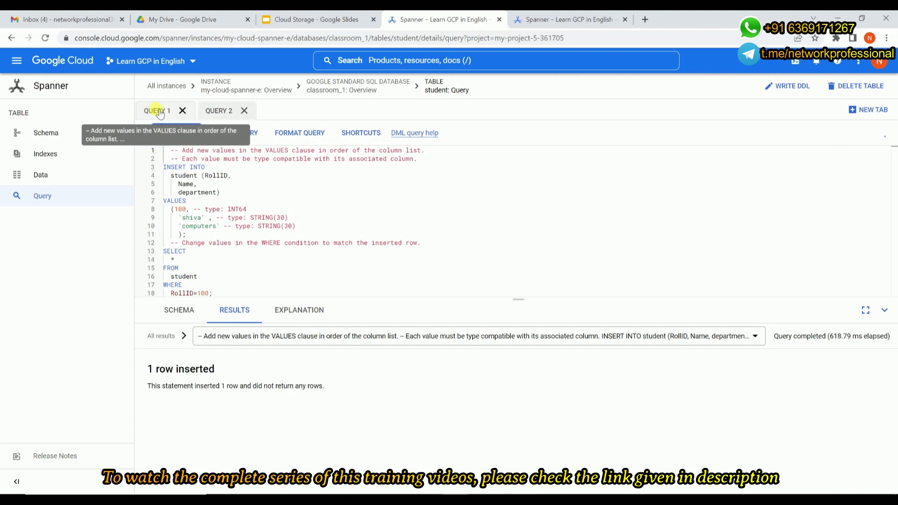
{"action": "left_click", "coordinate": [216, 112]}
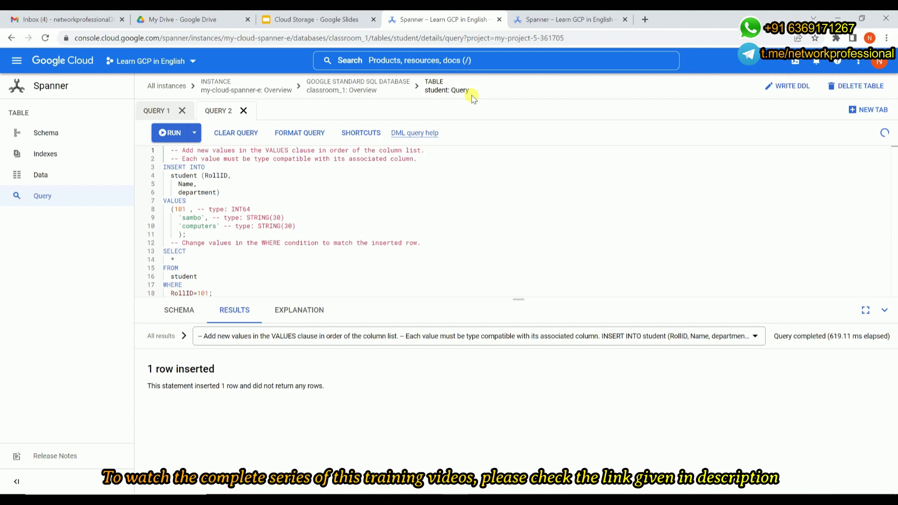
Step: Start an export of the classroom_1 database and browse for a Cloud Storage destination
{"action": "left_click", "coordinate": [338, 87]}
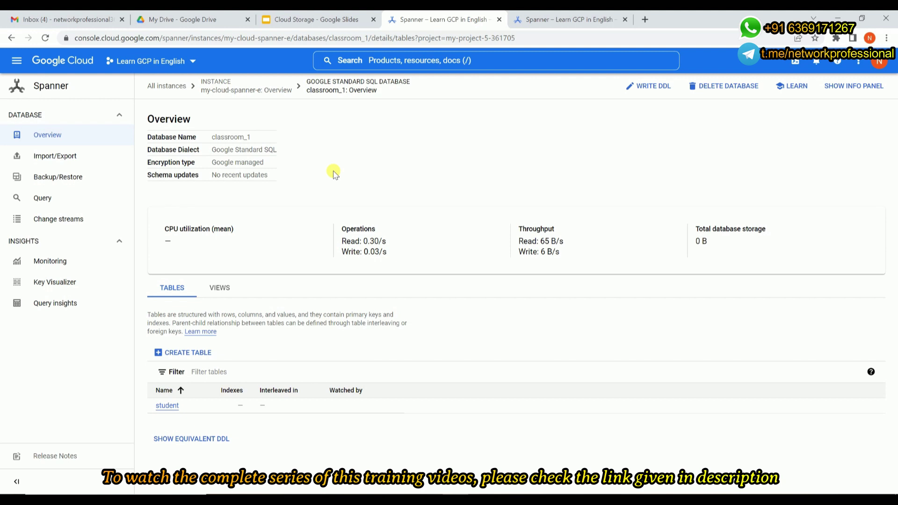
{"action": "left_click", "coordinate": [74, 155]}
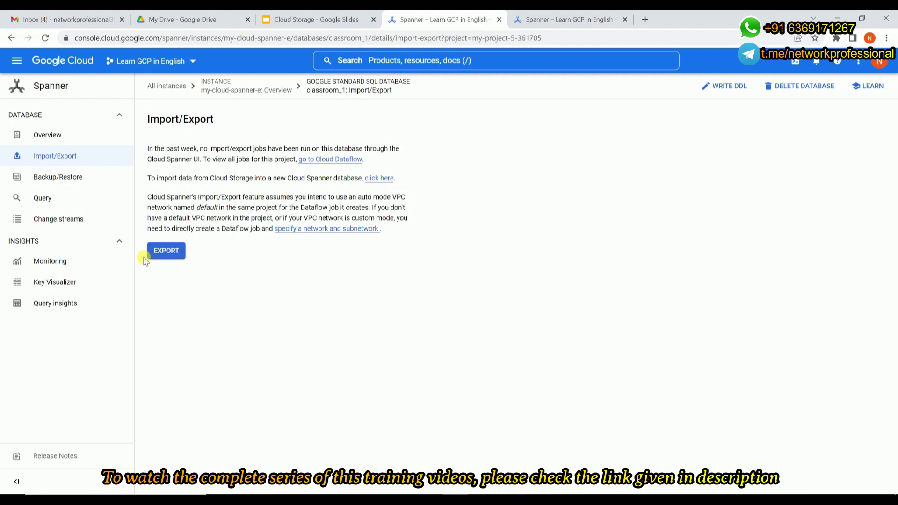
{"action": "left_click", "coordinate": [158, 254]}
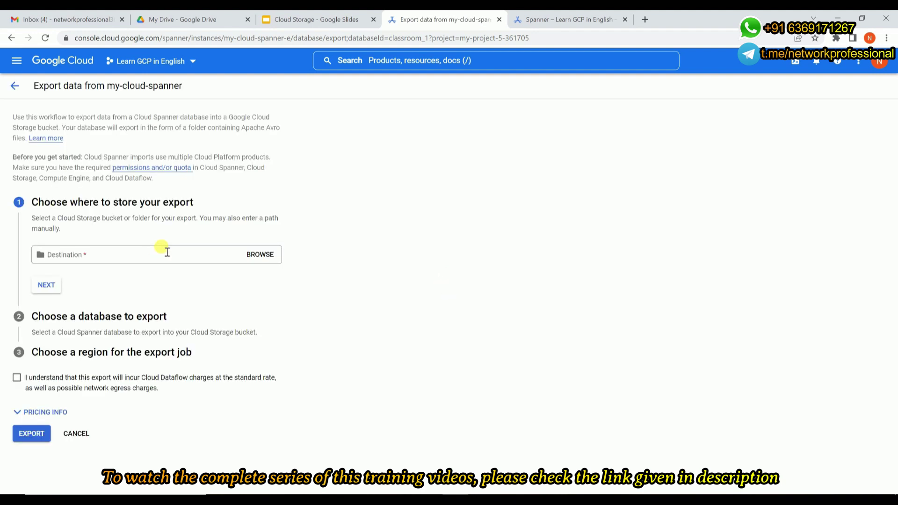
{"action": "left_click", "coordinate": [260, 254]}
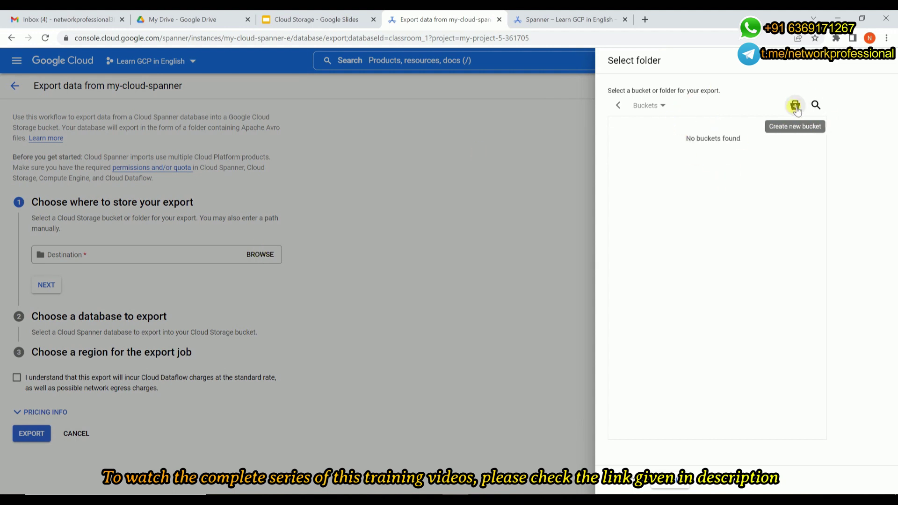
Step: Begin a new bucket for the export and name it my-spanner-buck
{"action": "left_click", "coordinate": [795, 106]}
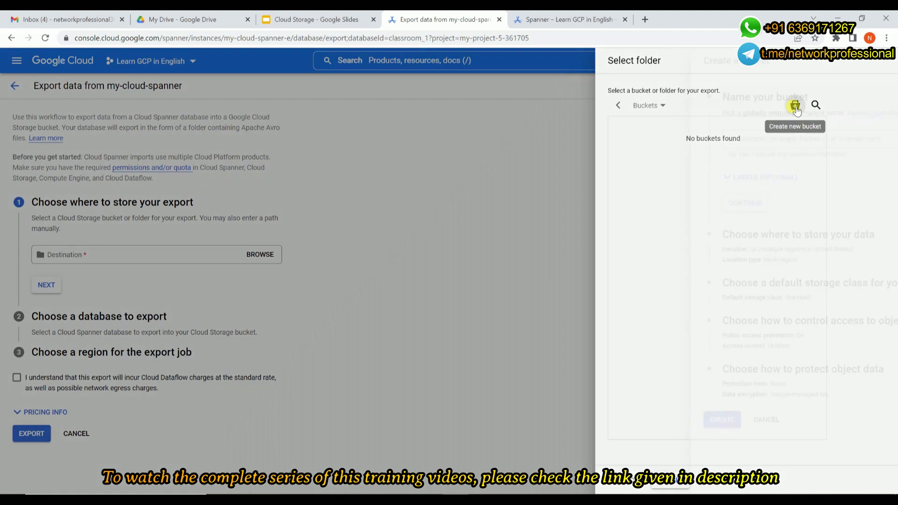
{"action": "left_click", "coordinate": [727, 138]}
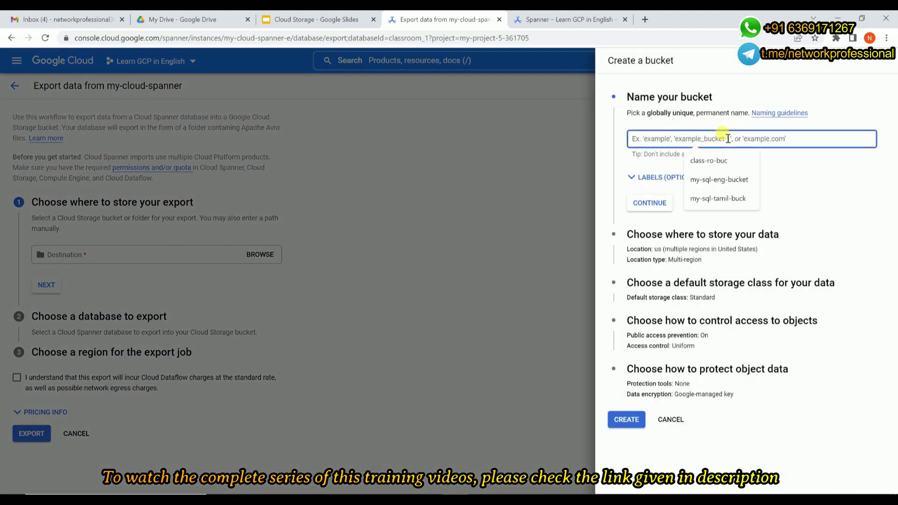
{"action": "type", "text": "my-spann"}
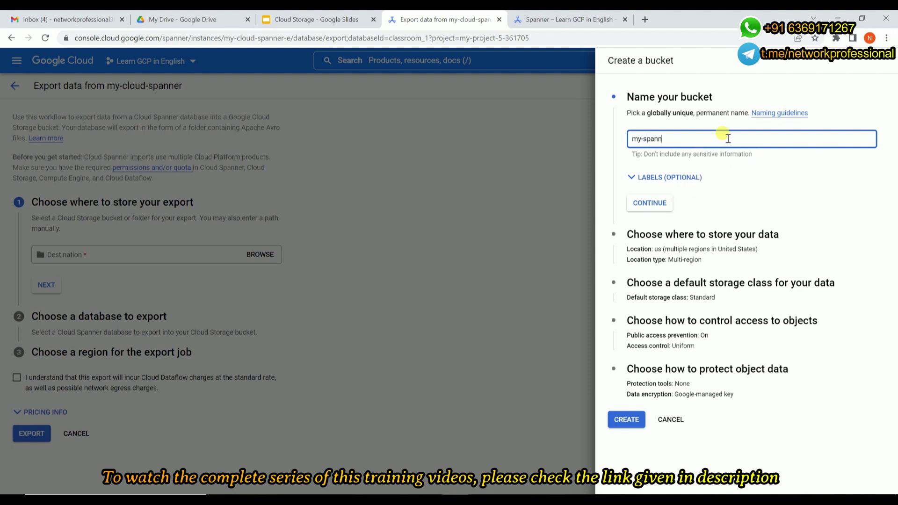
{"action": "type", "text": "er-buck"}
{"action": "left_click", "coordinate": [761, 160]}
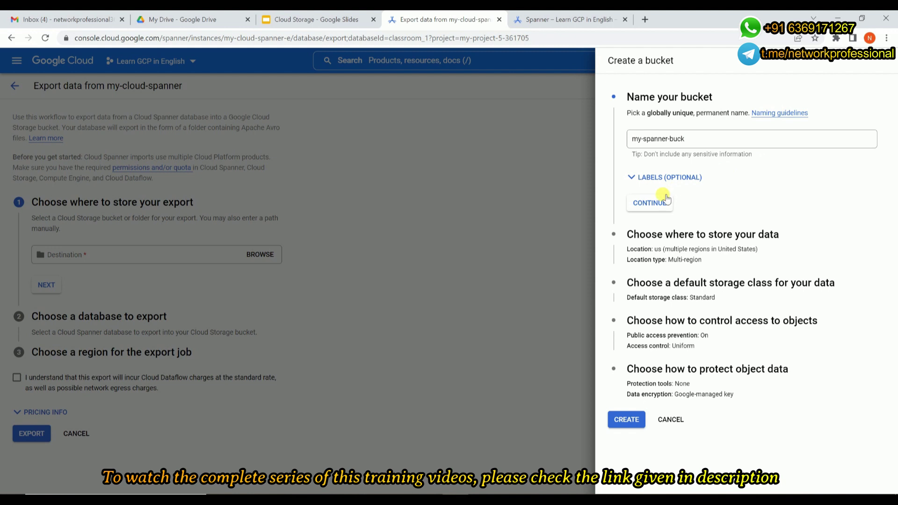
{"action": "left_click", "coordinate": [662, 206]}
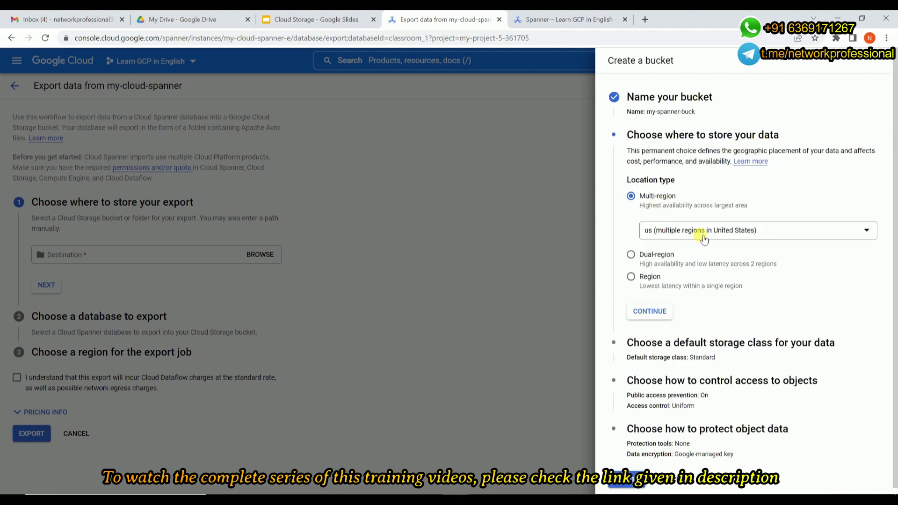
Step: Set the bucket's location to the single region us-central1 (Iowa) and create it with public access prevention enforced
{"action": "scroll", "coordinate": [636, 393], "scroll_direction": "down", "scroll_amount": 1}
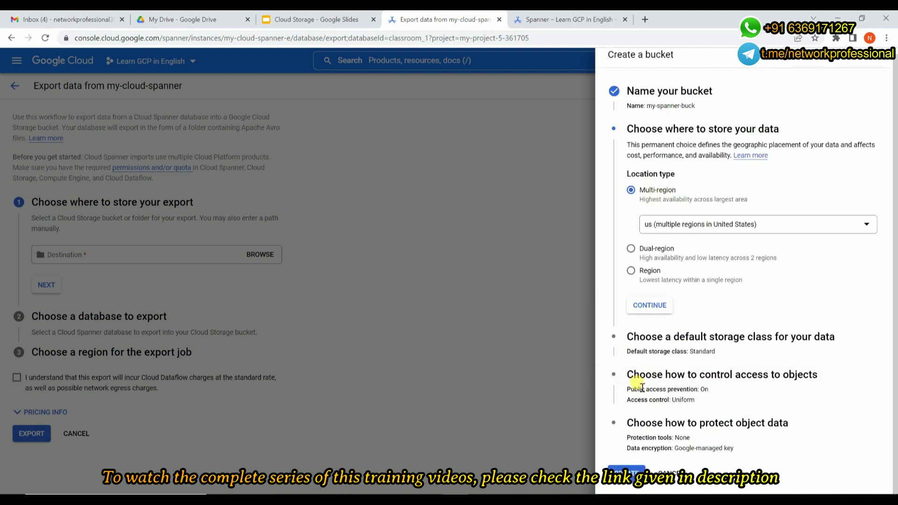
{"action": "left_click", "coordinate": [630, 271]}
{"action": "left_click", "coordinate": [710, 277]}
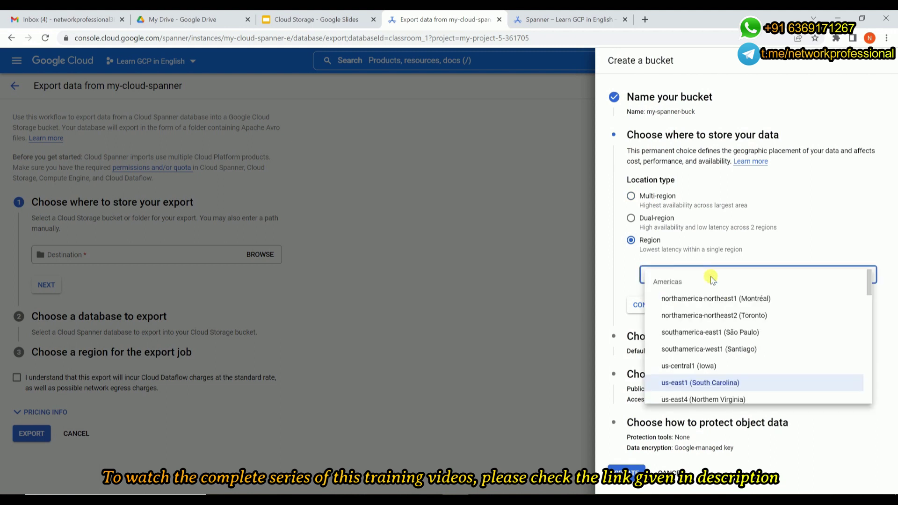
{"action": "left_click", "coordinate": [713, 366]}
{"action": "left_click", "coordinate": [627, 471]}
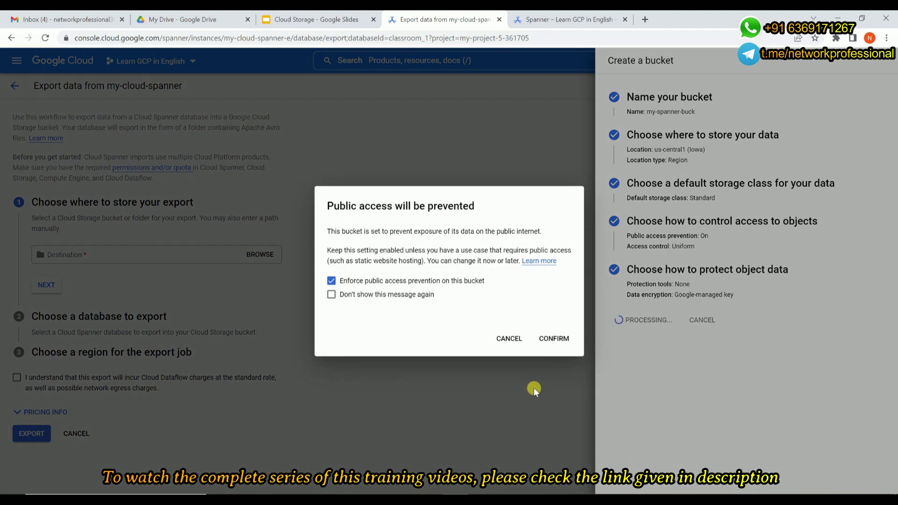
{"action": "left_click", "coordinate": [554, 338]}
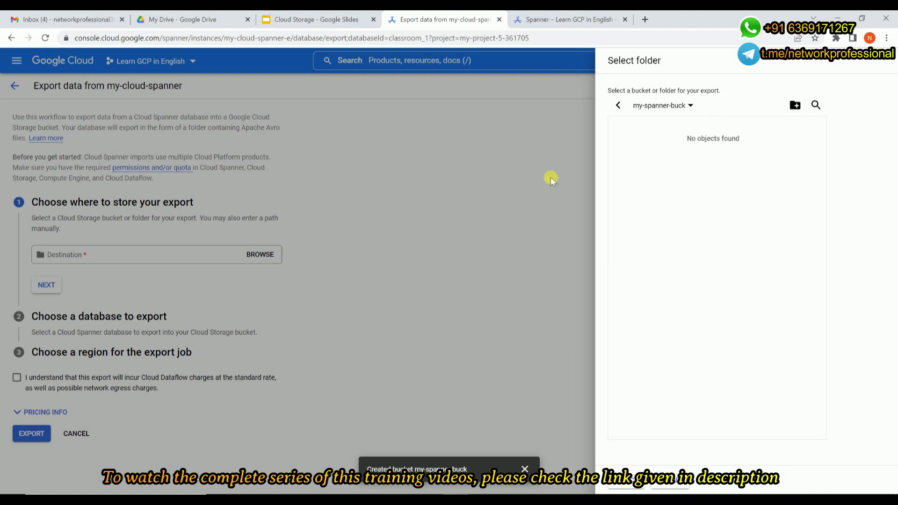
Step: Set my-spanner-buck as the export destination and classroom_1 as the database to export
{"action": "left_click", "coordinate": [623, 486]}
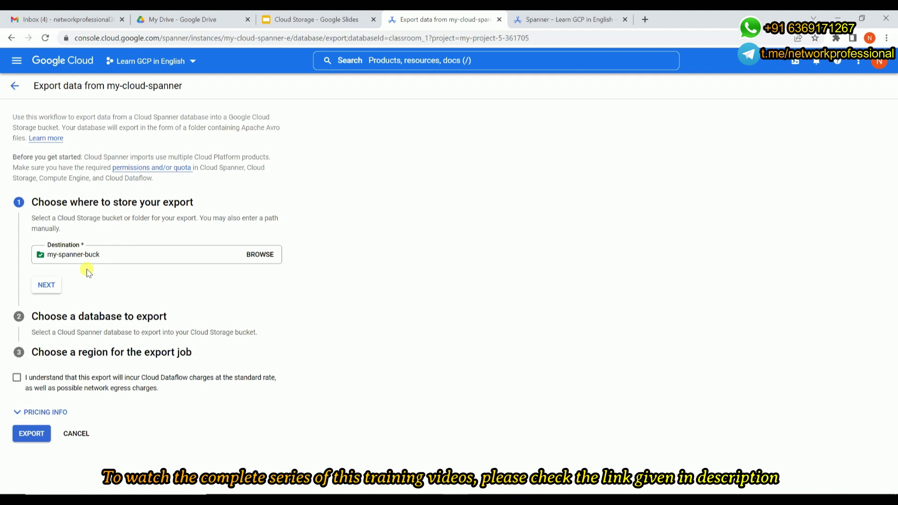
{"action": "left_click", "coordinate": [46, 285]}
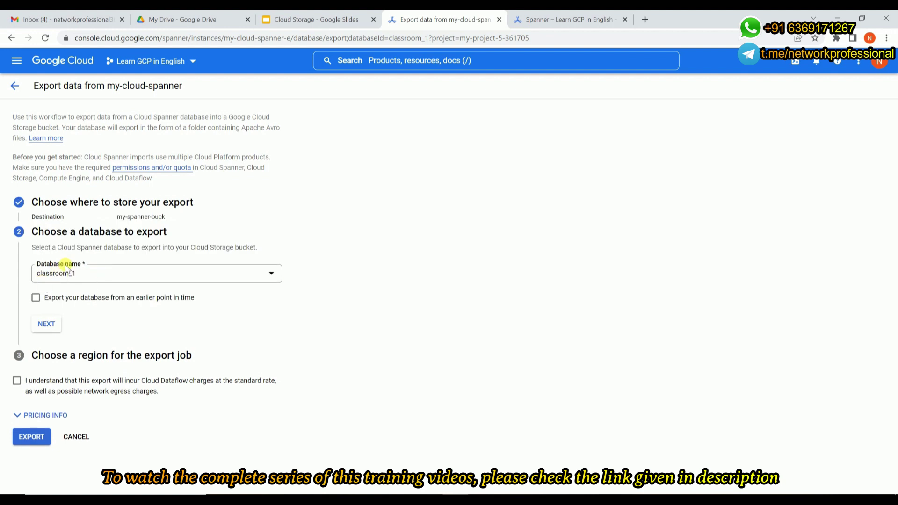
{"action": "left_click", "coordinate": [124, 274]}
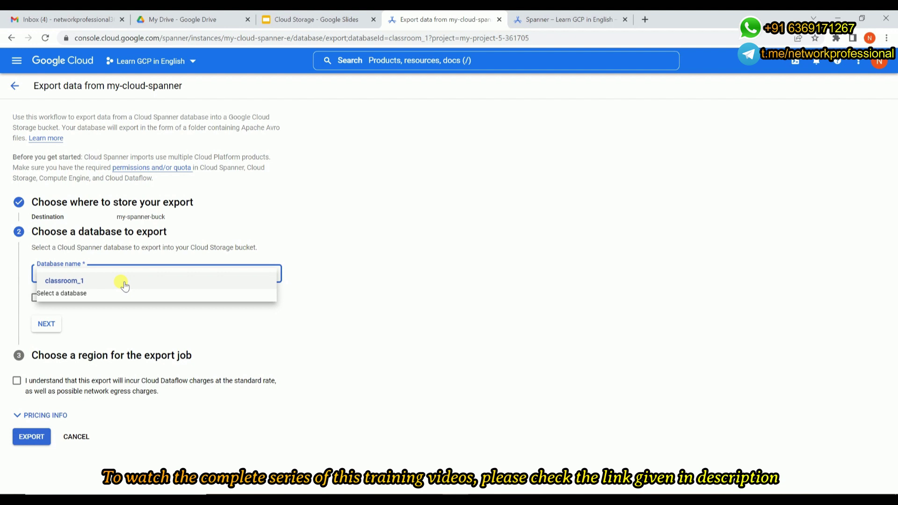
{"action": "left_click", "coordinate": [104, 348]}
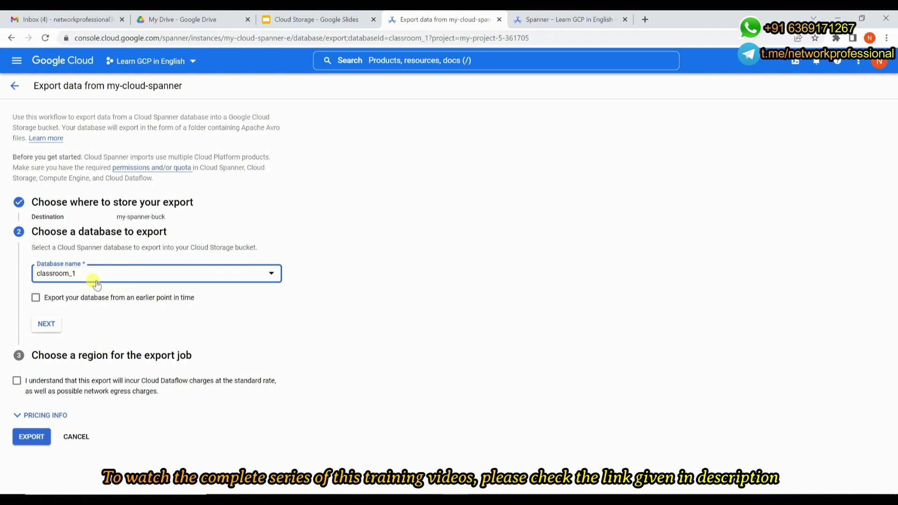
{"action": "left_click", "coordinate": [47, 325]}
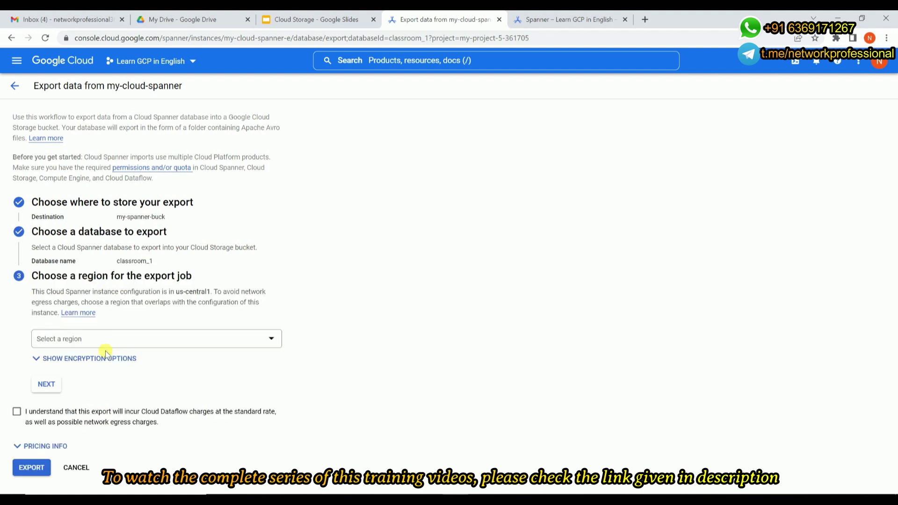
Step: Choose asia-south1 (Mumbai) as the export job's region, acknowledge the Dataflow charges after expanding the pricing information, and cancel the export
{"action": "left_click", "coordinate": [90, 337]}
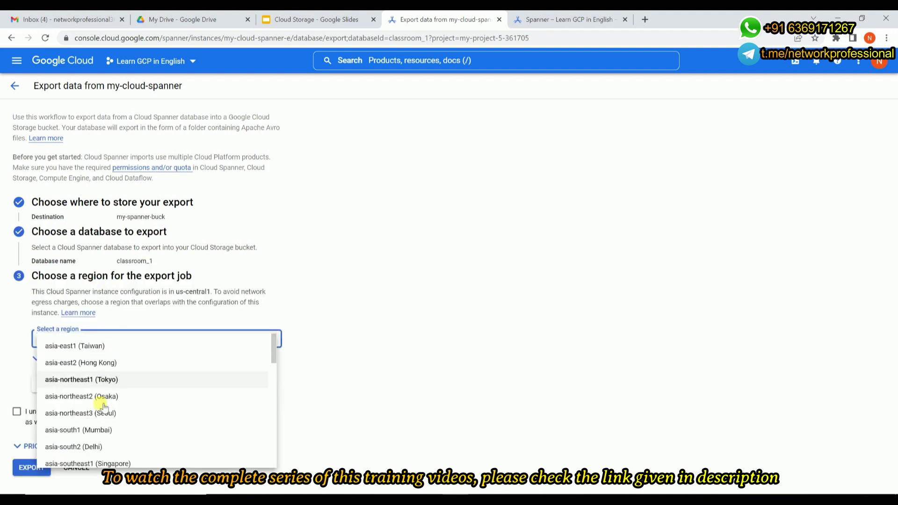
{"action": "left_click", "coordinate": [80, 431]}
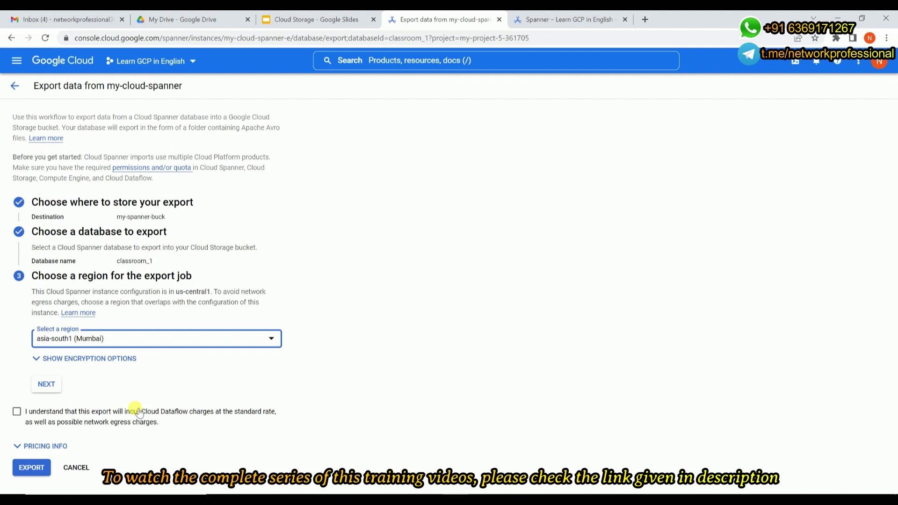
{"action": "left_click", "coordinate": [48, 384]}
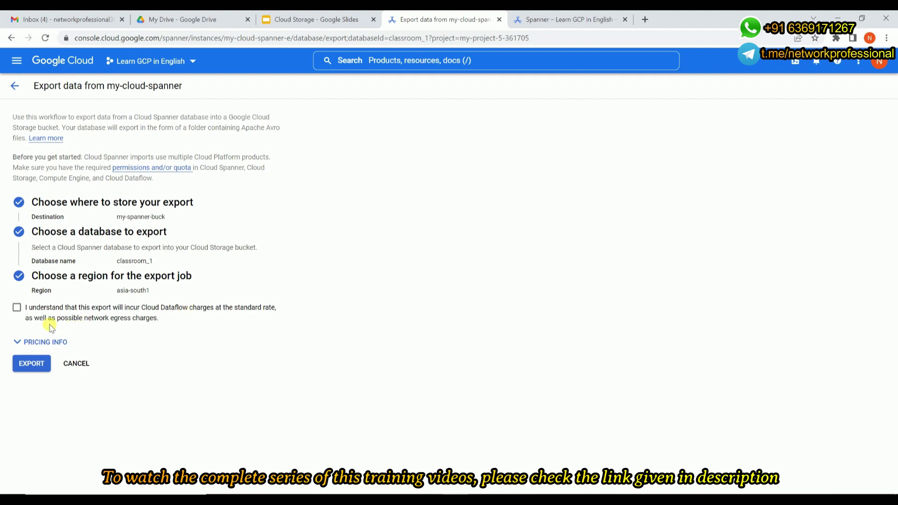
{"action": "left_click", "coordinate": [30, 341]}
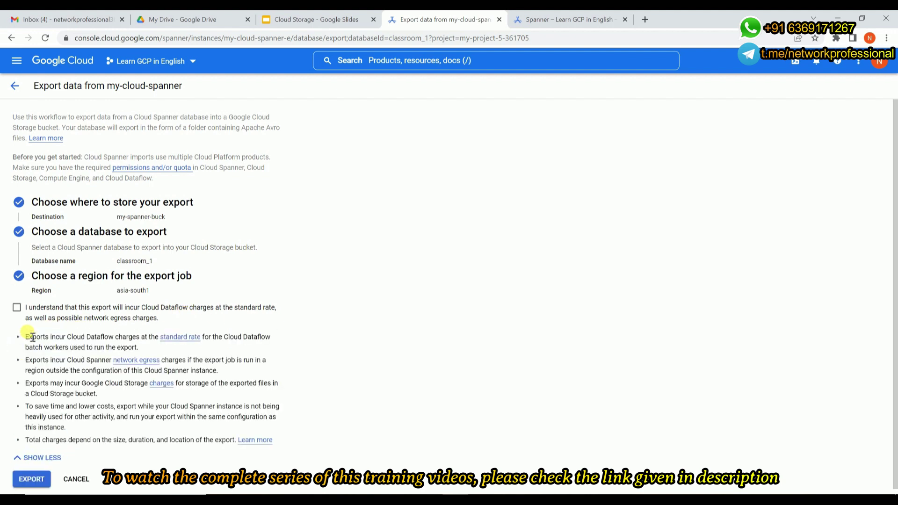
{"action": "left_click", "coordinate": [16, 303]}
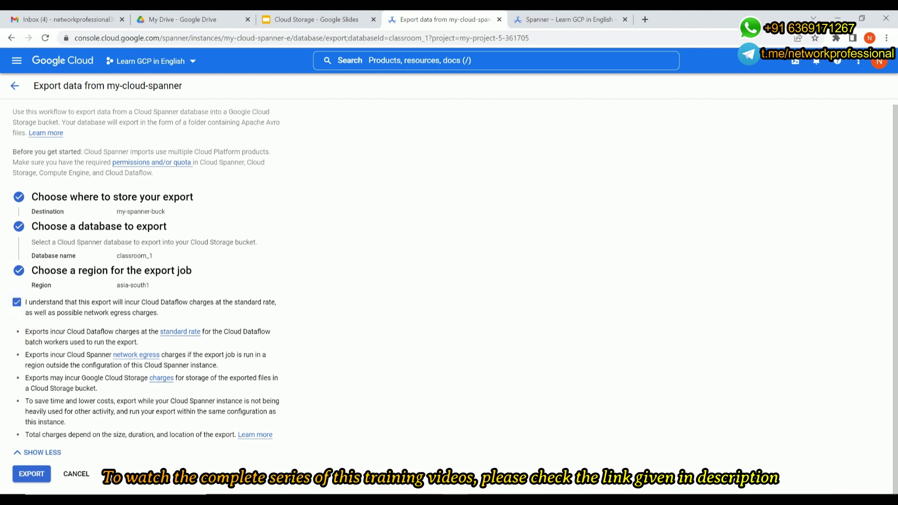
{"action": "left_click", "coordinate": [76, 474]}
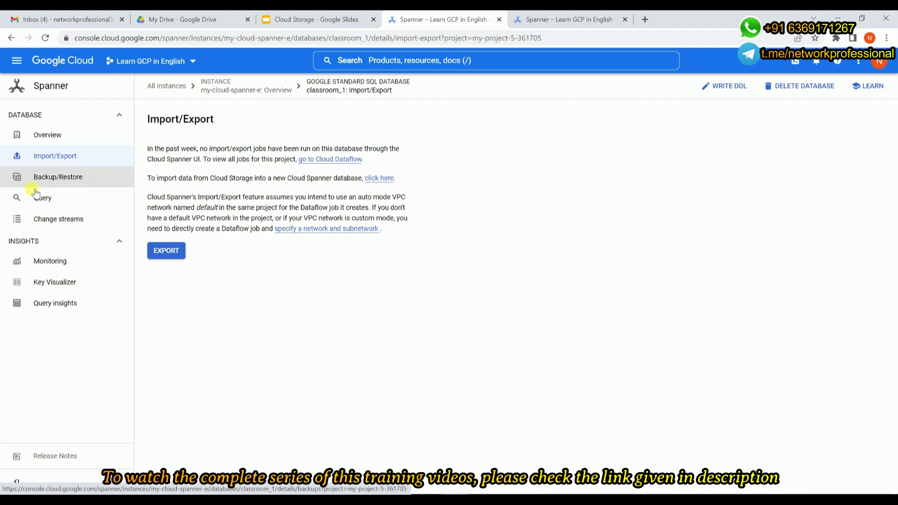
Step: View the classroom_1 database's backup and restore page, and return to its overview
{"action": "left_click", "coordinate": [56, 180]}
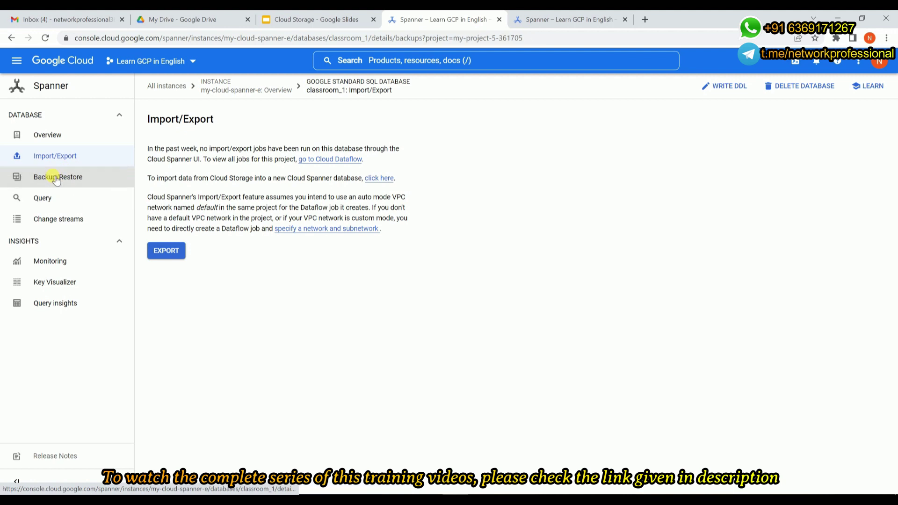
{"action": "left_click", "coordinate": [56, 178]}
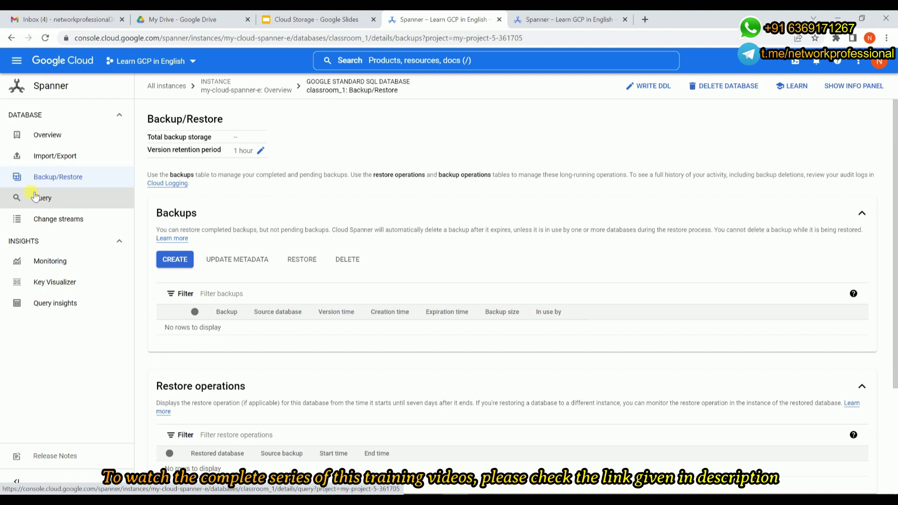
{"action": "left_click", "coordinate": [39, 139]}
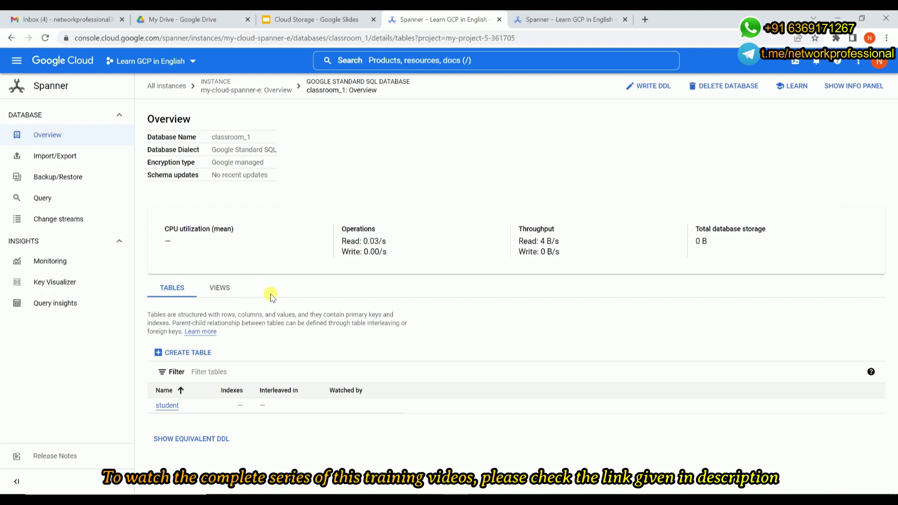
Step: Examine the classroom_1 monitoring charts for CPU utilization, latency, throughput and storage, including the priority options for CPU utilization by operation type
{"action": "left_click", "coordinate": [60, 270]}
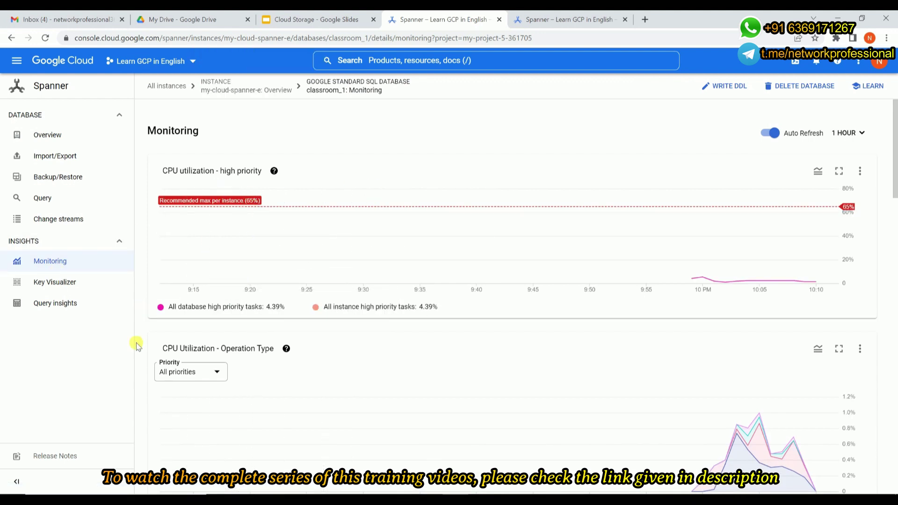
{"action": "scroll", "coordinate": [135, 358], "scroll_direction": "down", "scroll_amount": 2}
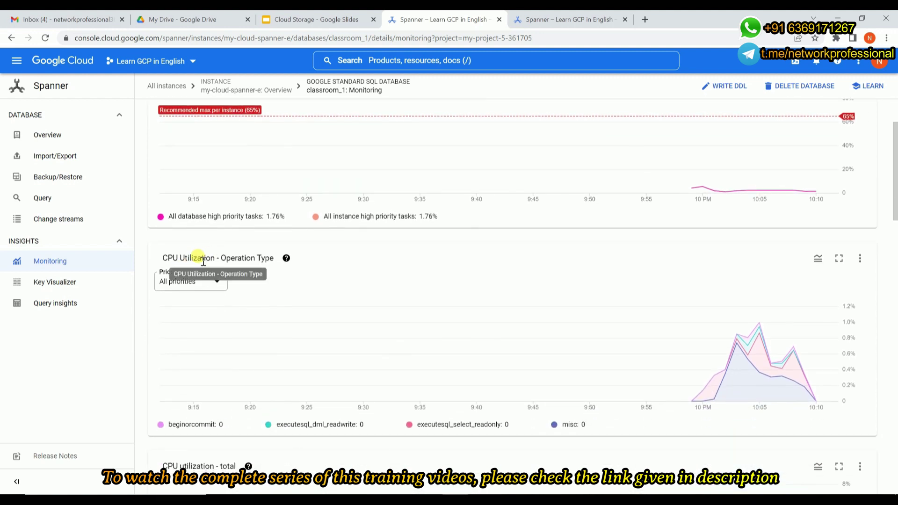
{"action": "left_click", "coordinate": [167, 285]}
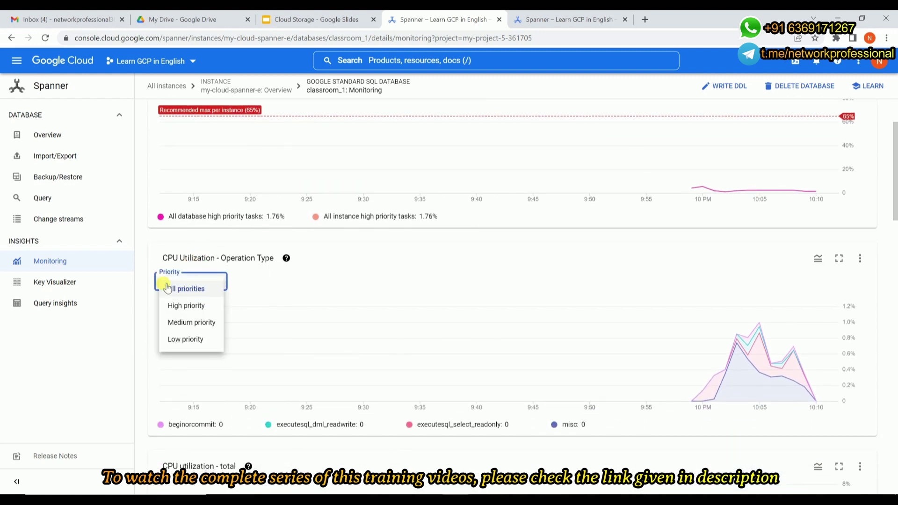
{"action": "left_click", "coordinate": [147, 251]}
{"action": "scroll", "coordinate": [146, 251], "scroll_direction": "down", "scroll_amount": 8}
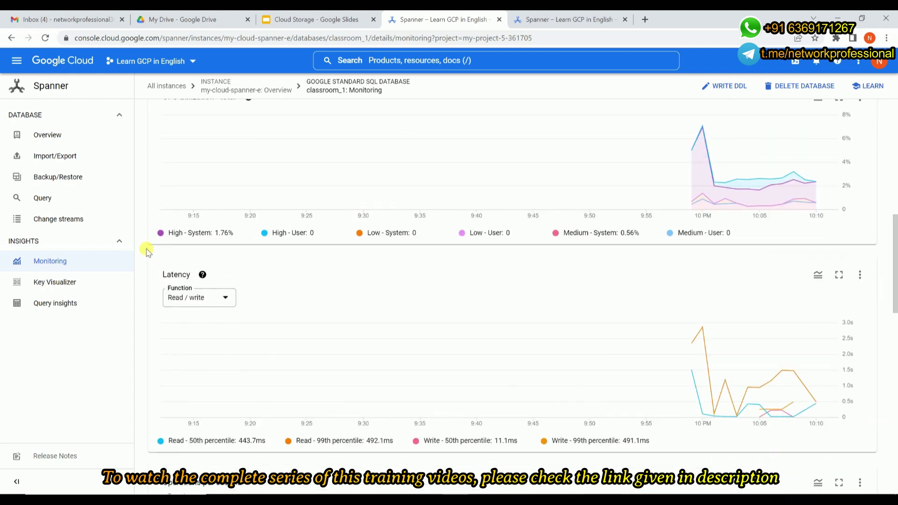
{"action": "scroll", "coordinate": [147, 251], "scroll_direction": "down", "scroll_amount": 2}
{"action": "scroll", "coordinate": [147, 251], "scroll_direction": "down", "scroll_amount": 13}
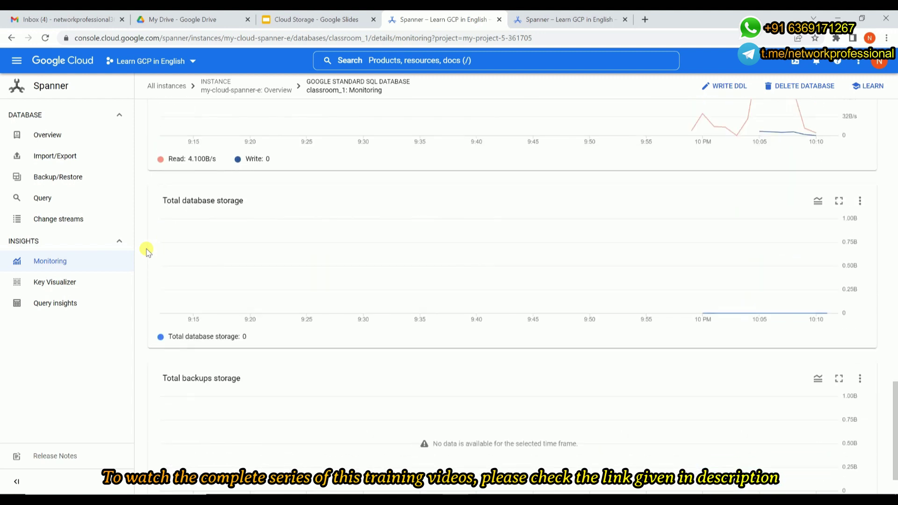
{"action": "scroll", "coordinate": [146, 251], "scroll_direction": "down", "scroll_amount": 1}
{"action": "scroll", "coordinate": [147, 251], "scroll_direction": "up", "scroll_amount": 15}
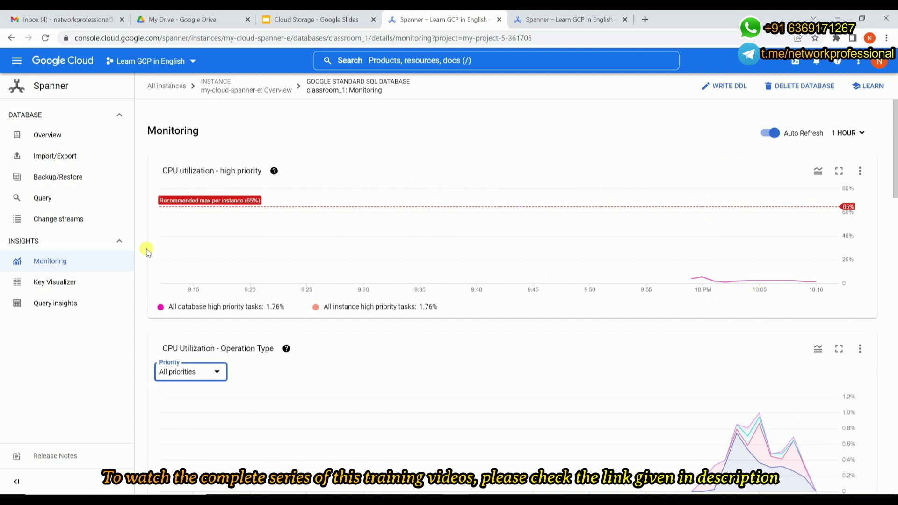
Step: View the my-cloud-spanner-e instance's overview and its backup and restore page
{"action": "left_click", "coordinate": [243, 86]}
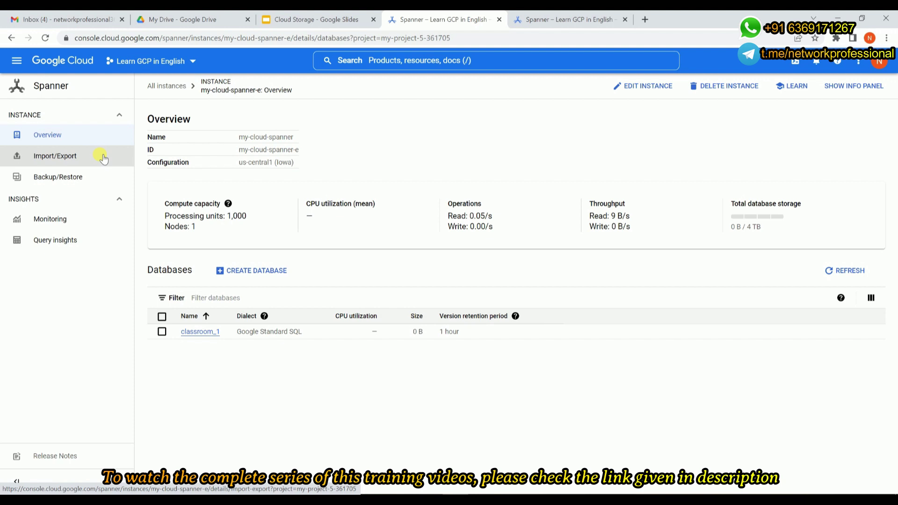
{"action": "left_click", "coordinate": [51, 181]}
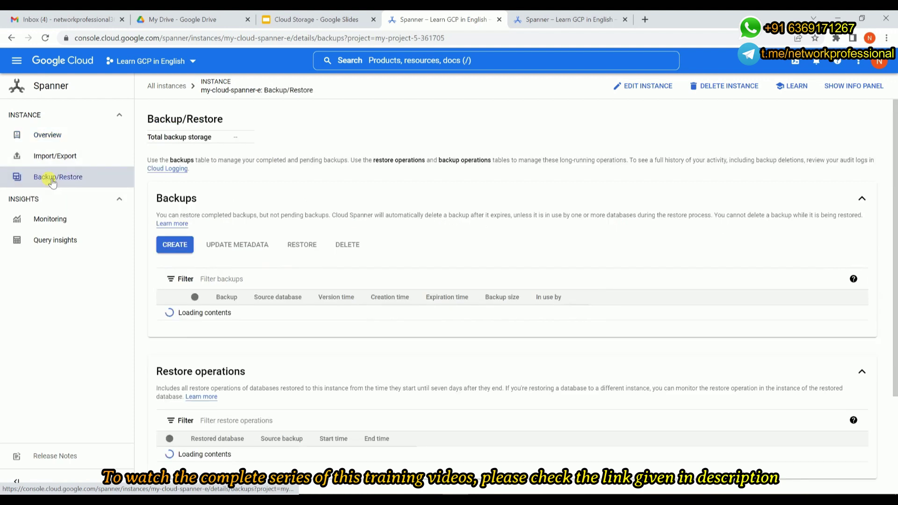
Step: View the my-cloud-spanner-e instance's monitoring charts and return to the list of all instances
{"action": "left_click", "coordinate": [51, 229]}
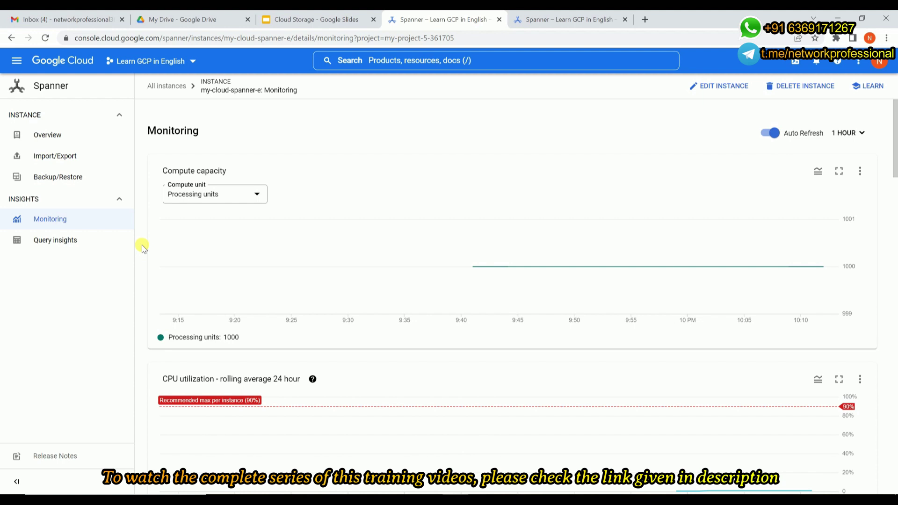
{"action": "left_click", "coordinate": [159, 85]}
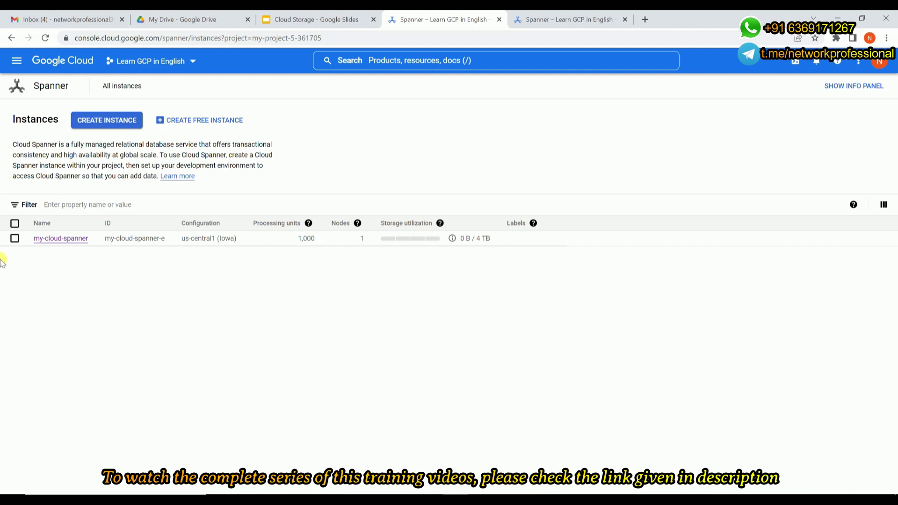
Step: Delete the my-cloud-spanner instance together with its classroom_1 database, confirming the deletion with the instance ID my-cloud-spanner-e
{"action": "left_click", "coordinate": [14, 239]}
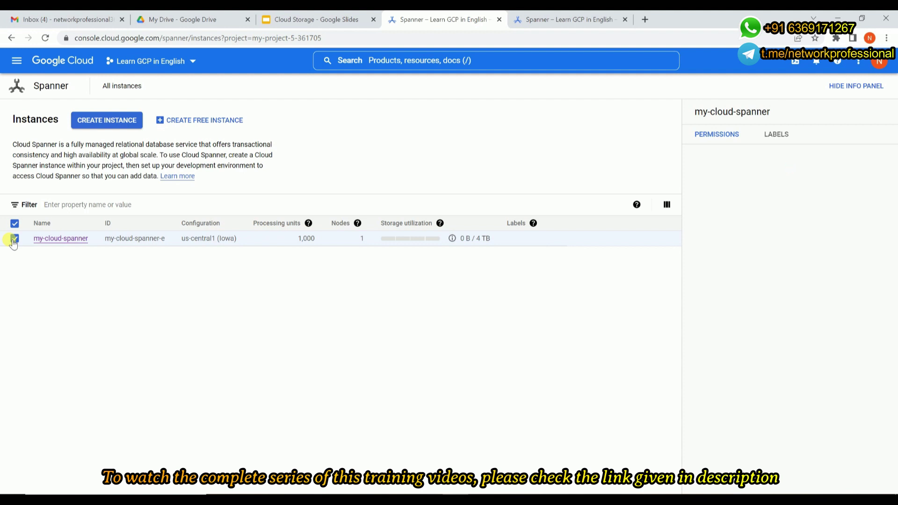
{"action": "left_click", "coordinate": [70, 246]}
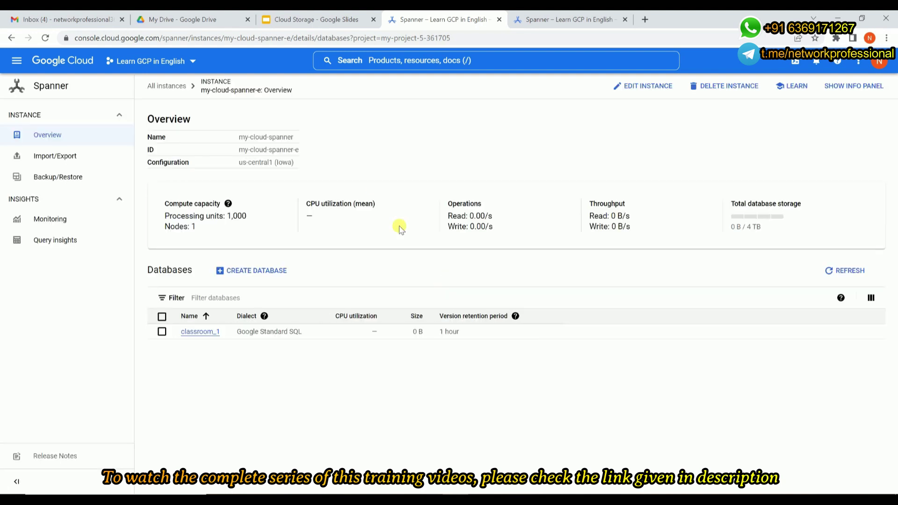
{"action": "left_click", "coordinate": [723, 88]}
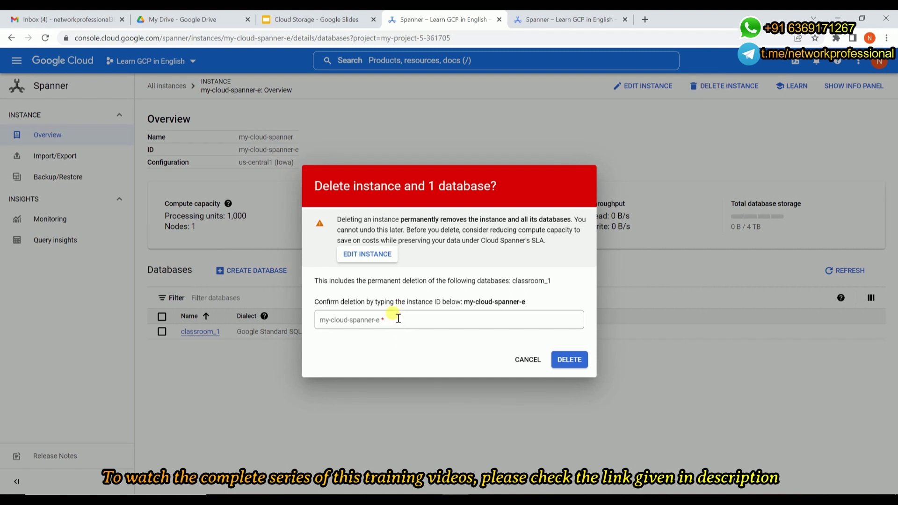
{"action": "left_click", "coordinate": [398, 318]}
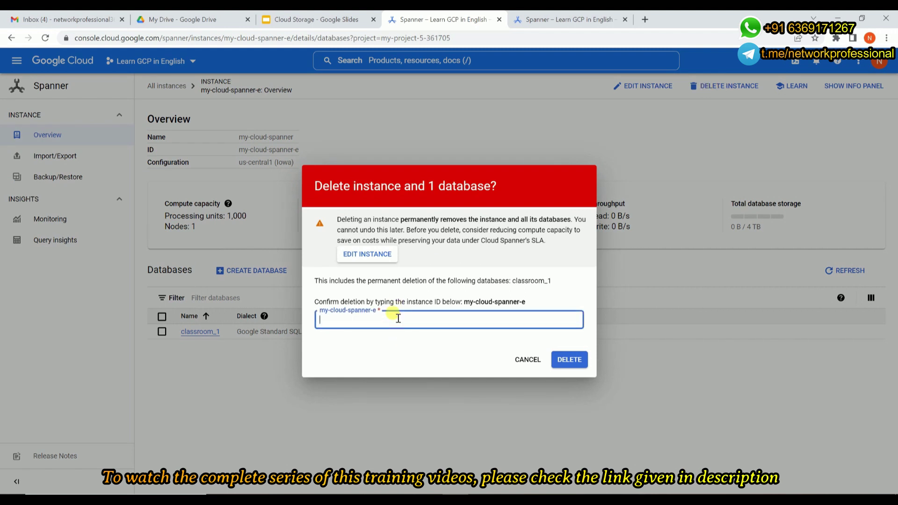
{"action": "type", "text": "my"}
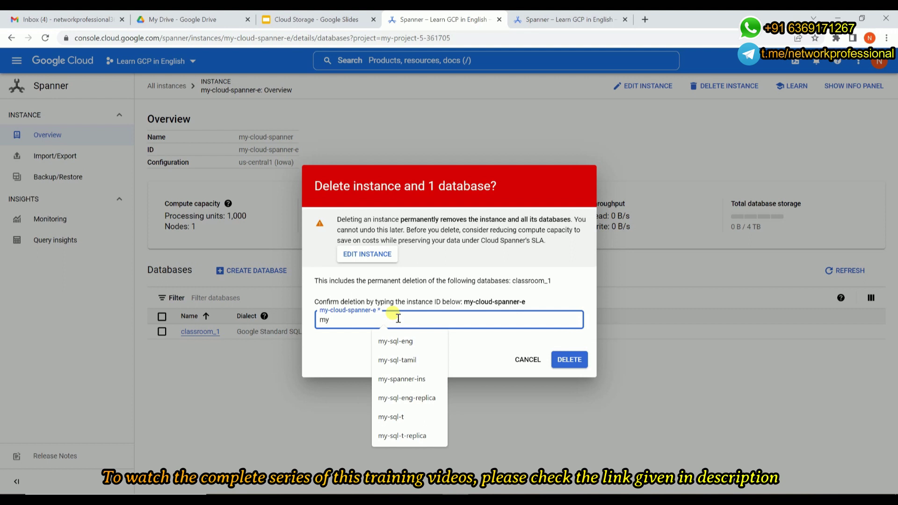
{"action": "type", "text": "-cloud-spanner"}
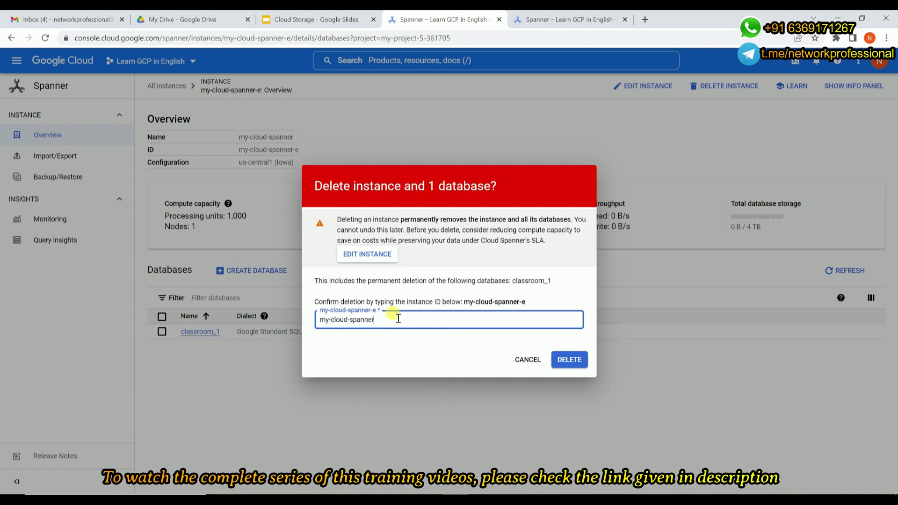
{"action": "type", "text": "-e"}
{"action": "left_click", "coordinate": [574, 359]}
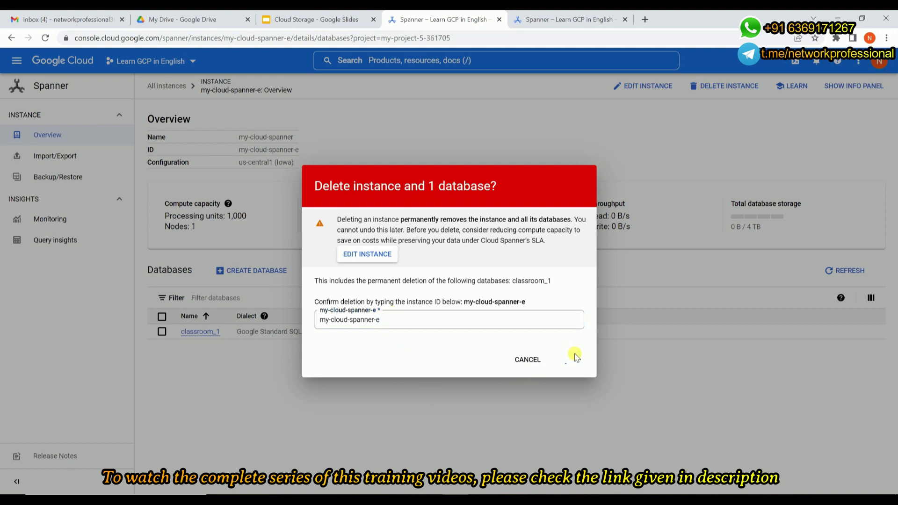